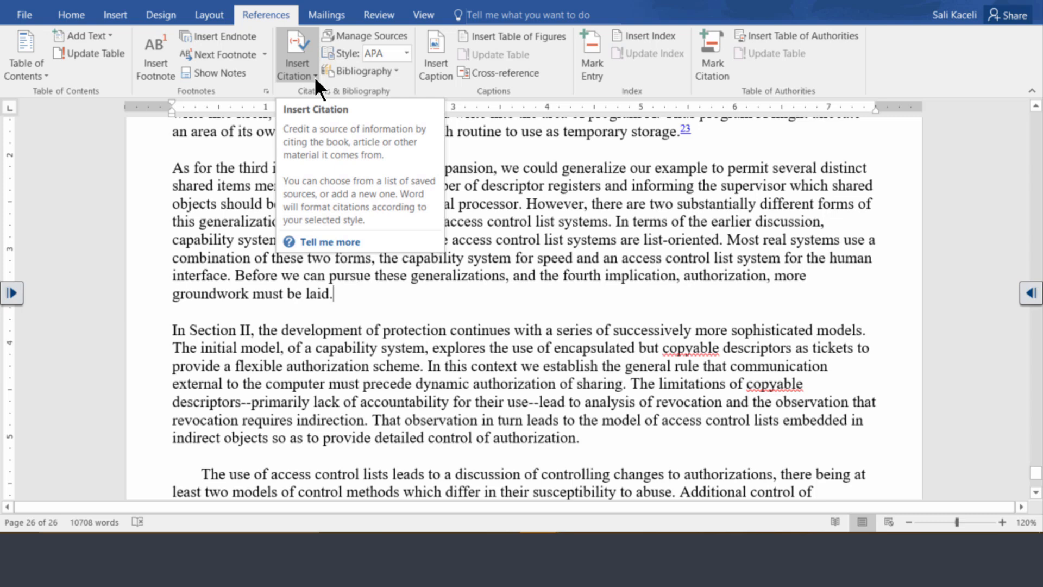
- Review the master and current source lists in the Source Manager
click(363, 38)
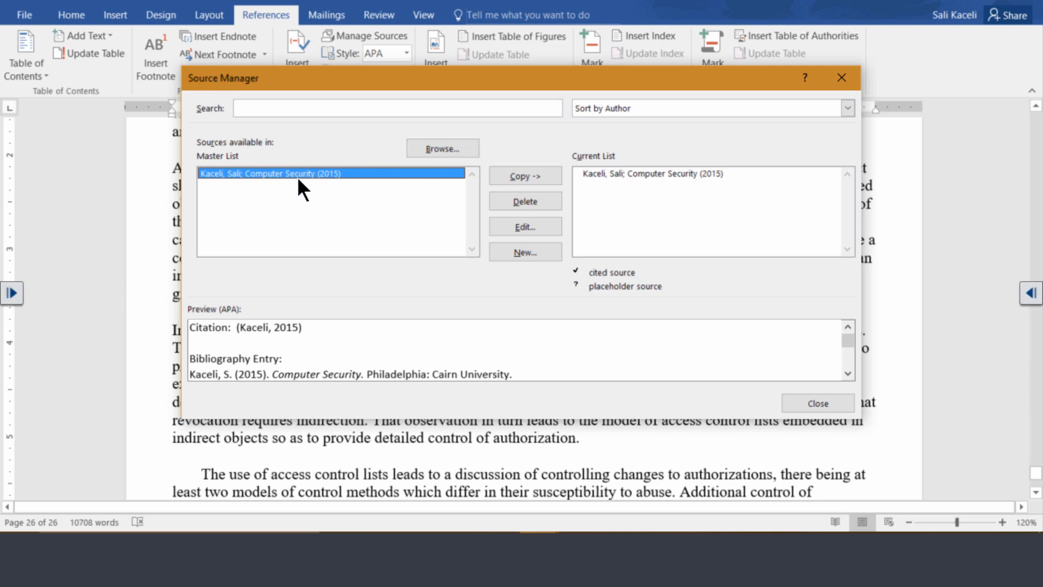
click(814, 407)
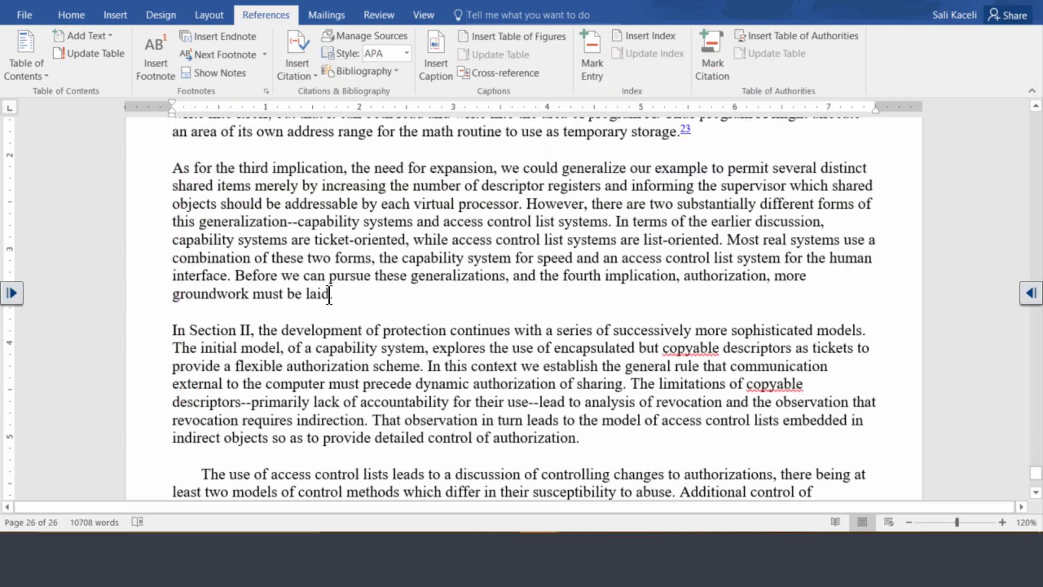
- Enclose the sentence "Before we can pursue these generalizations… must be laid" in quotation marks, with the period after the closing mark
click(237, 279)
text(")
click(333, 293)
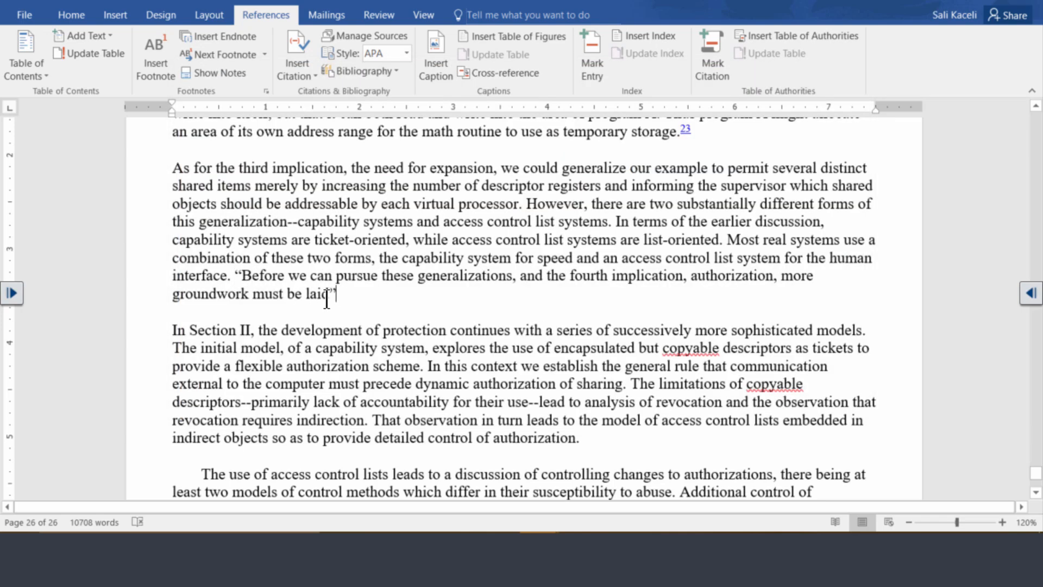
text(".)
- Choose APA Sixth Edition as the citation style and start a new citation source after the quoted sentence
click(406, 54)
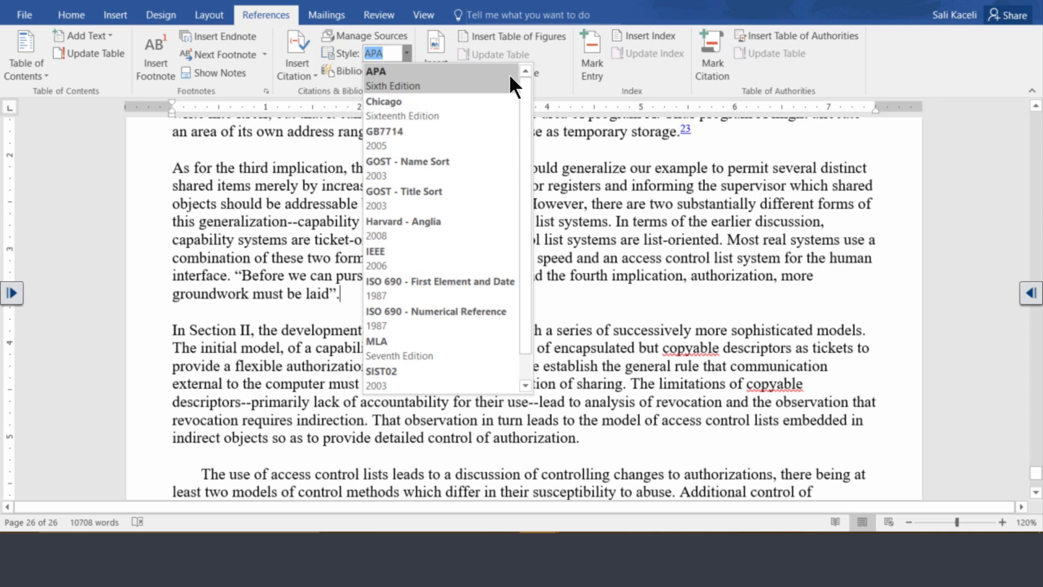
click(402, 87)
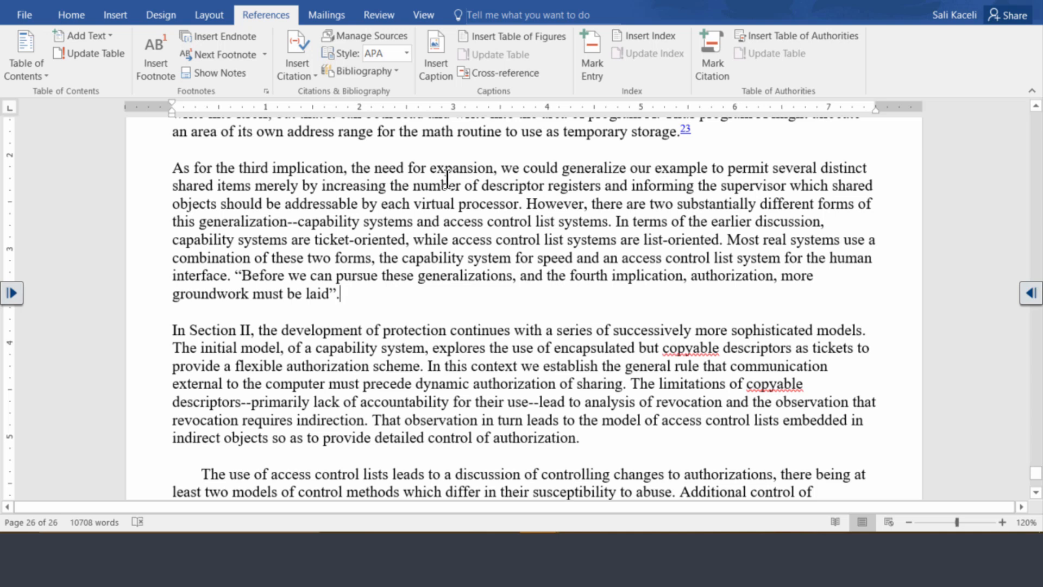
click(298, 76)
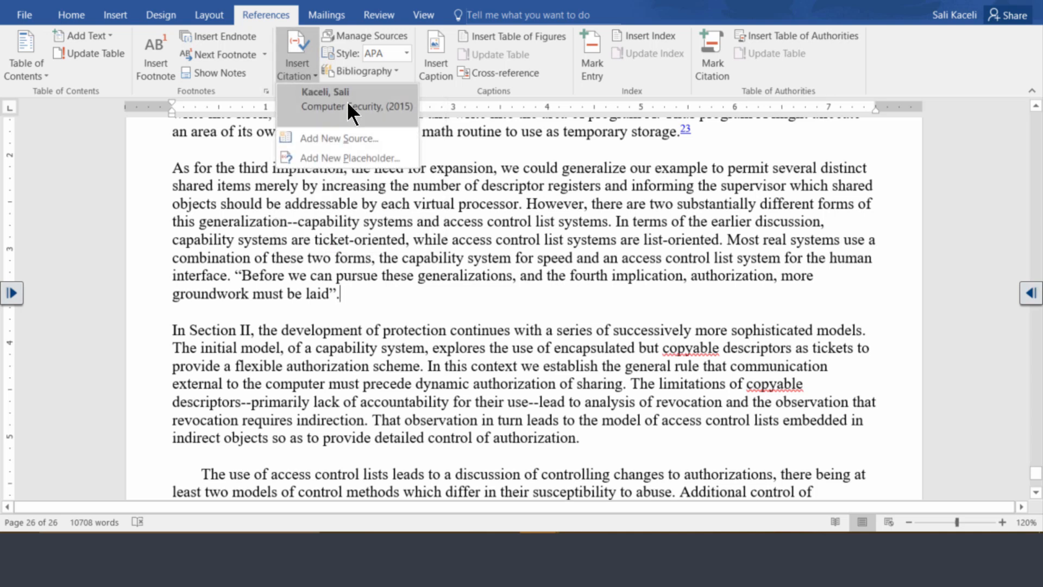
click(345, 138)
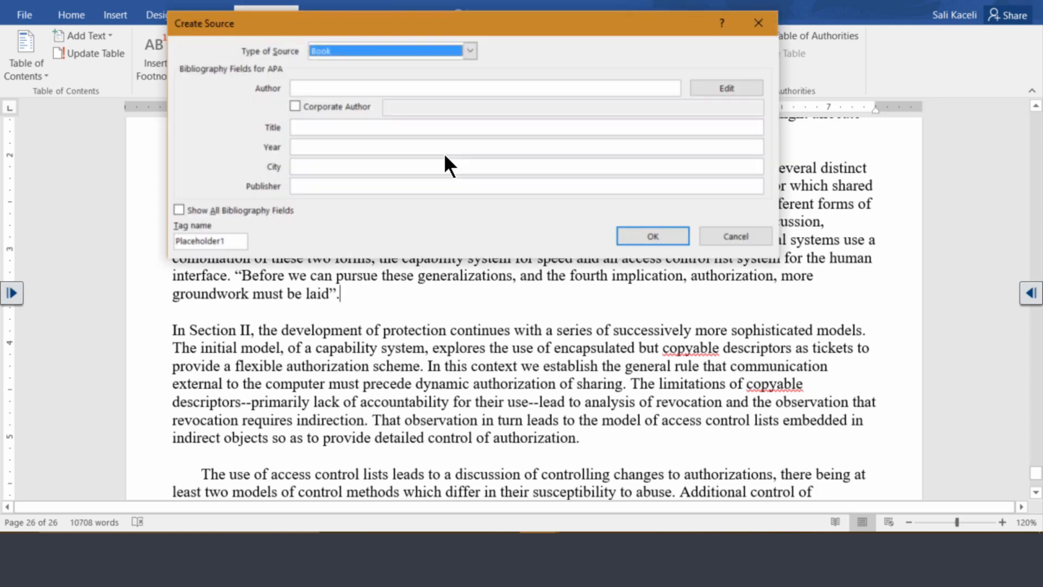
- Fill in the book source with the author's name, title Using Office 2016, year 2016, city Langhorne and publisher Cairn University
click(334, 88)
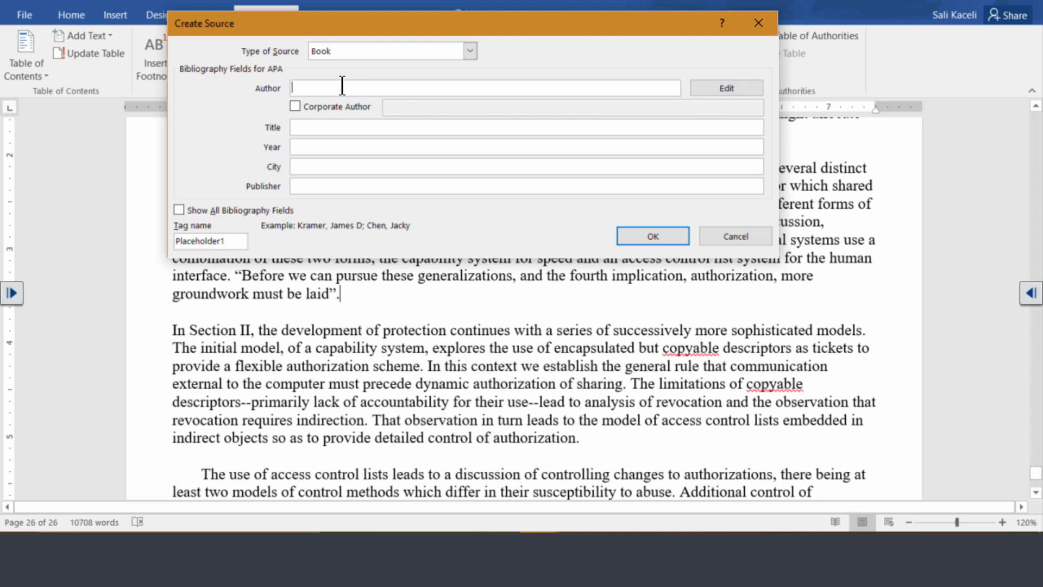
text(Hubert Simms)
click(380, 128)
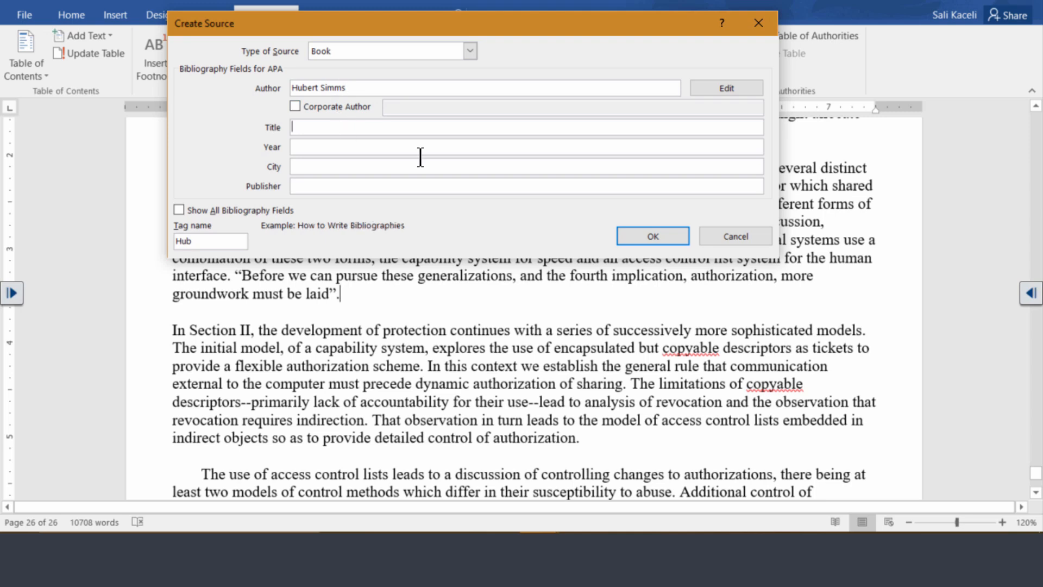
text(Using Office 2016)
key(Tab)
text(2016)
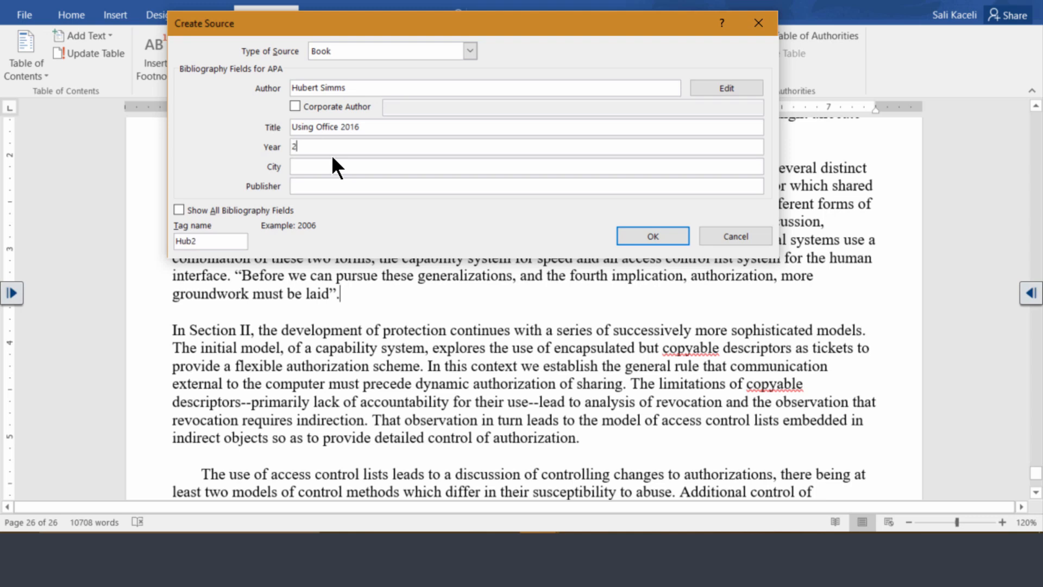
key(Tab)
text(Langhorne)
key(Tab)
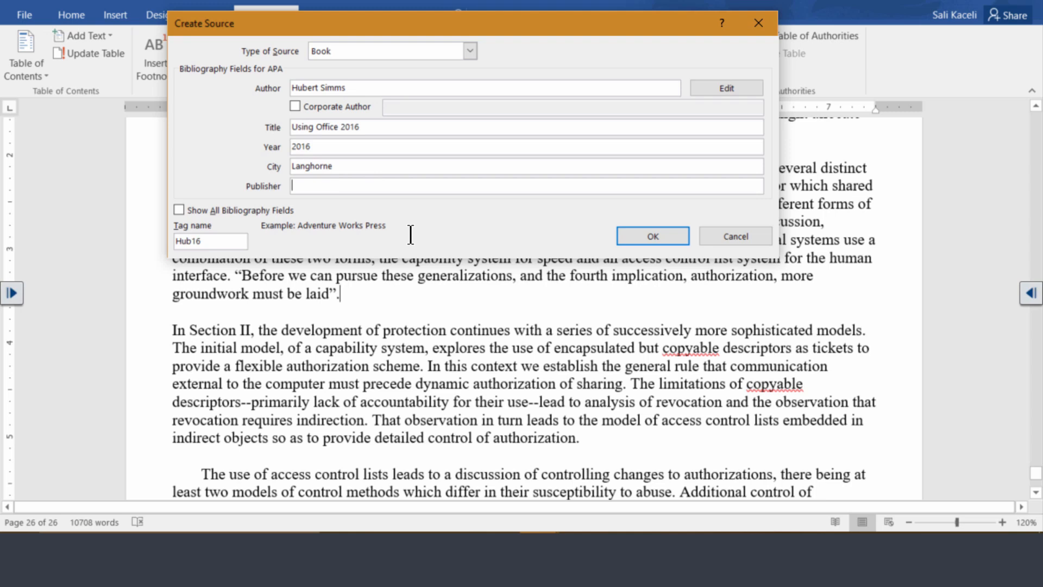
text(Cairn University)
- Show all bibliography fields, set the pages to 22-25 and save the source to insert its citation
click(180, 210)
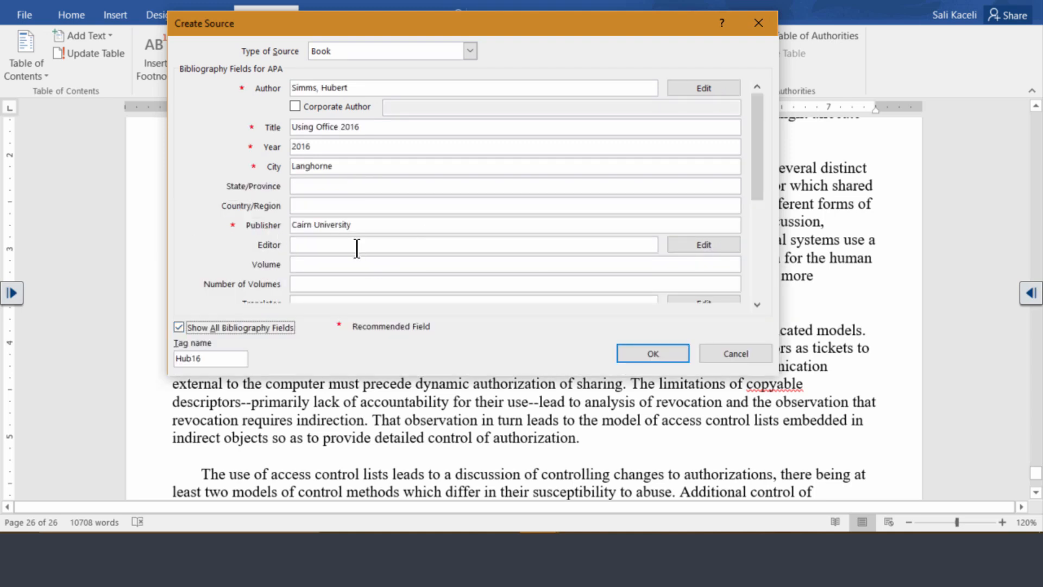
click(309, 265)
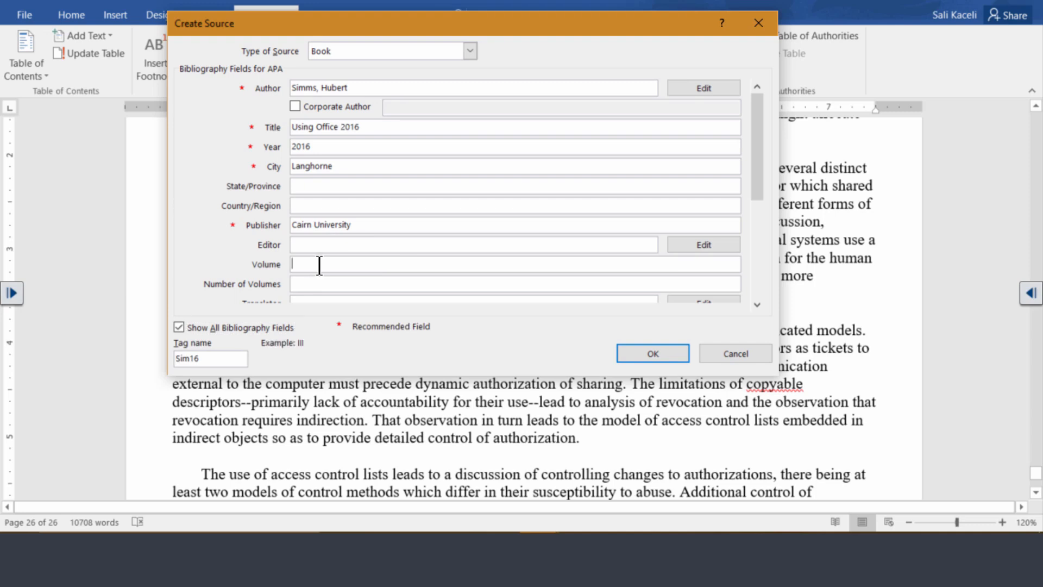
scroll(752, 297, down, 3)
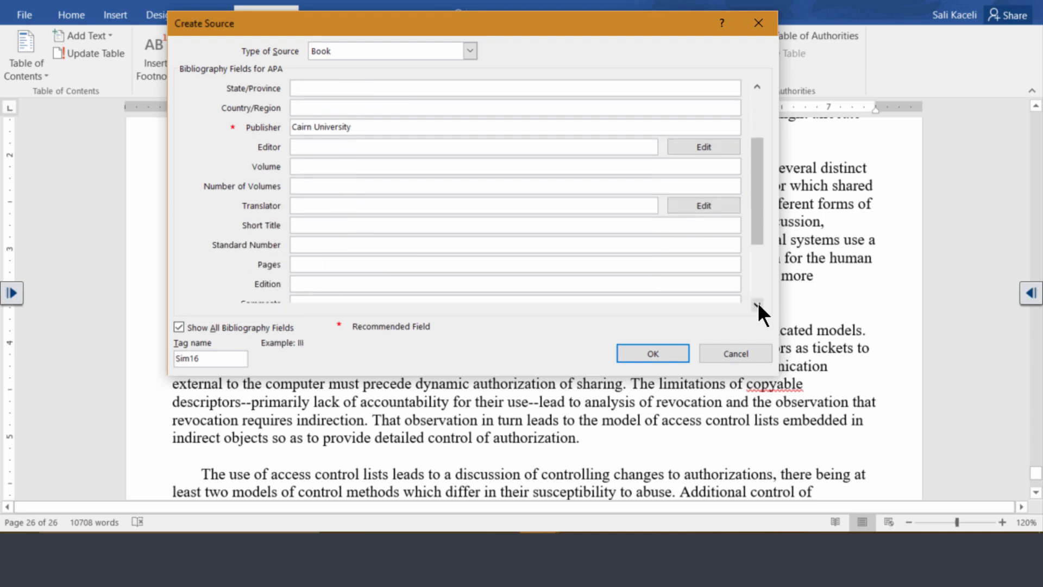
click(371, 266)
text(22-25)
scroll(753, 312, down, 3)
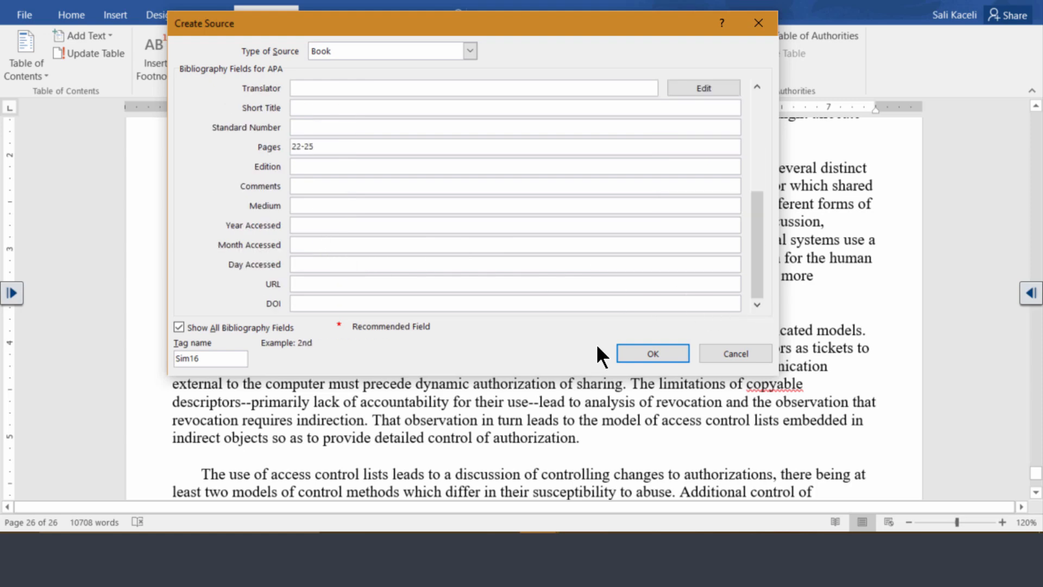
click(654, 353)
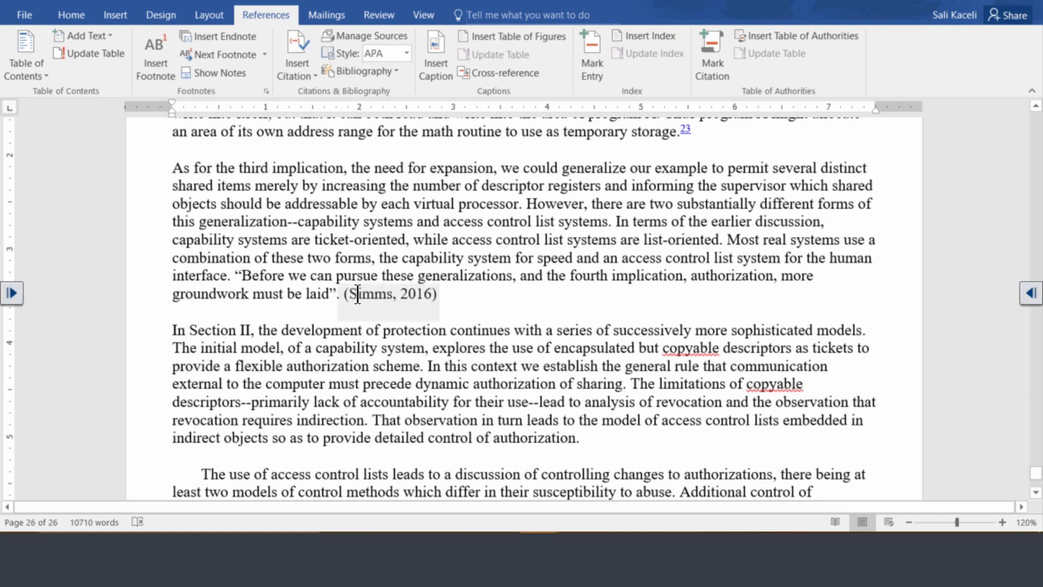
- Enclose the last paragraph's text from "Additional control of" through "separate domains." in quotation marks
scroll(459, 304, down, 2)
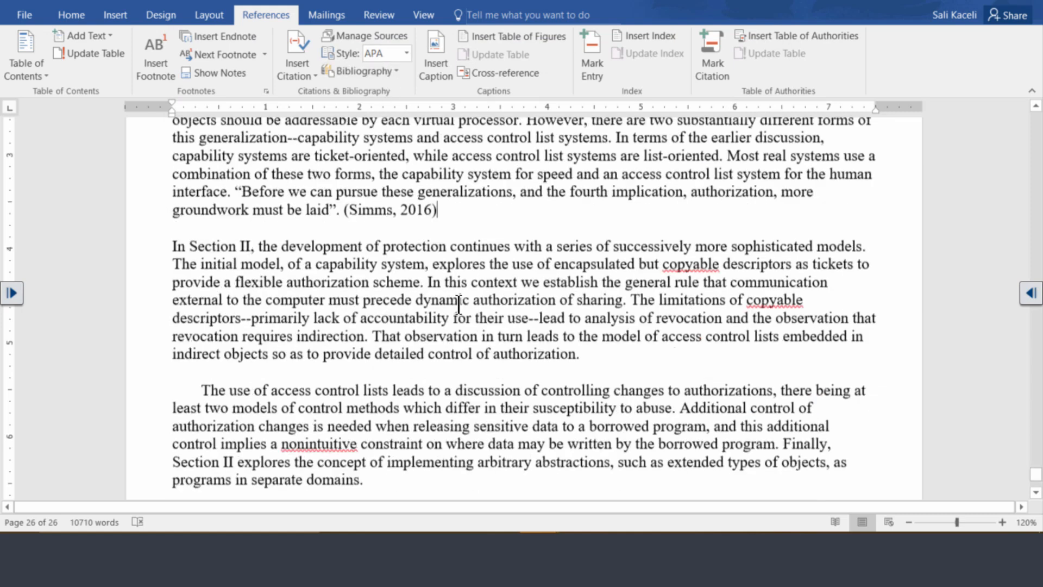
scroll(543, 343, down, 2)
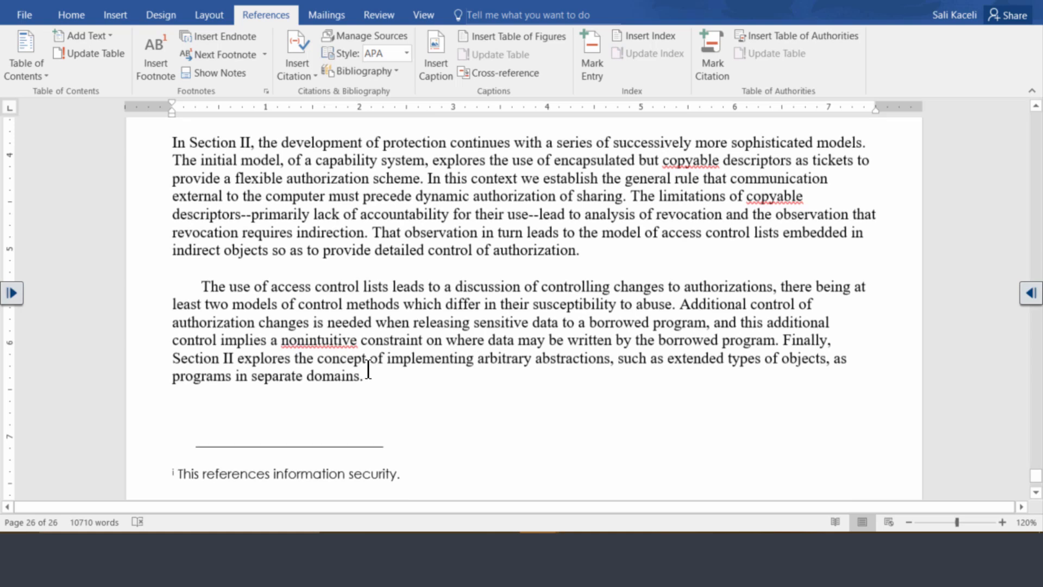
click(369, 372)
text(:)
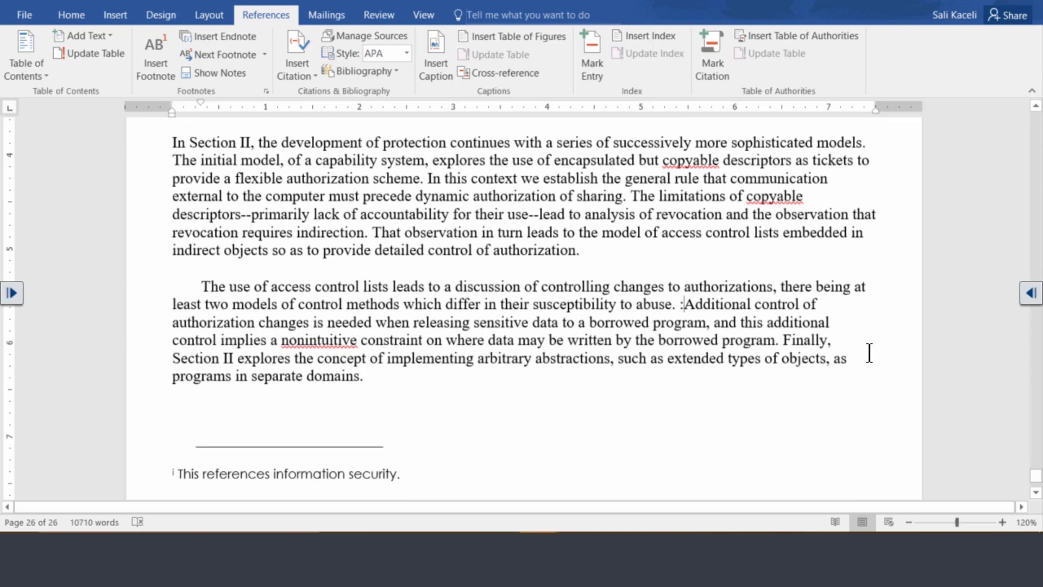
key(BackSpace)
text(")
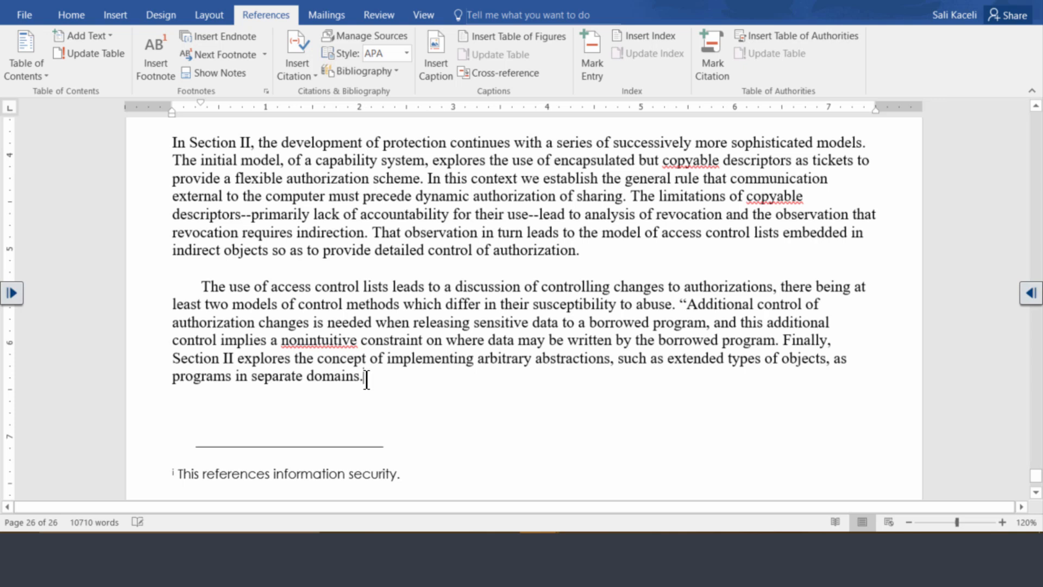
text(")
- Start a new citation source after the closing quotation mark and set its type to Document From Web site
click(307, 77)
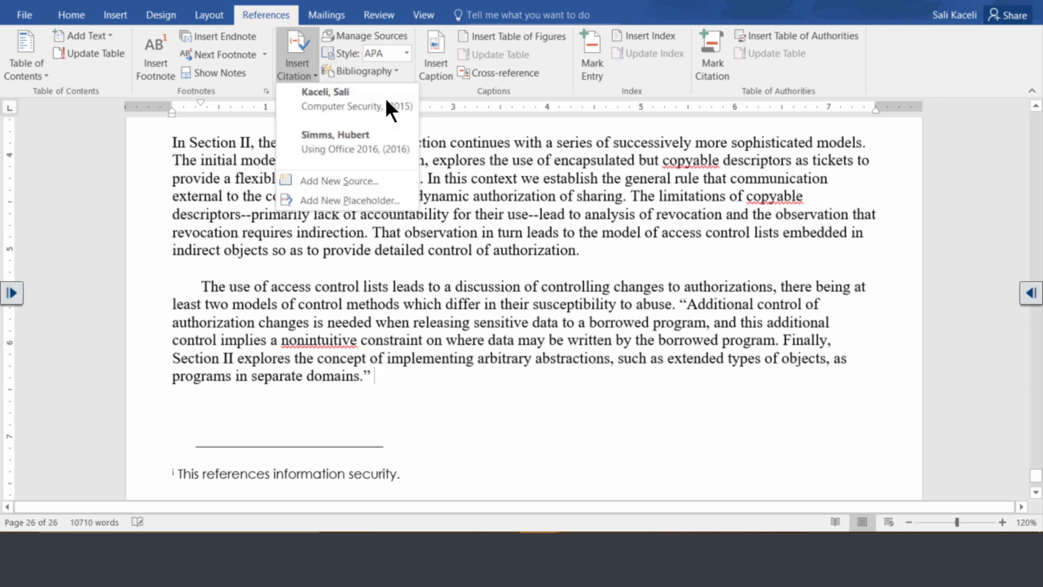
click(305, 180)
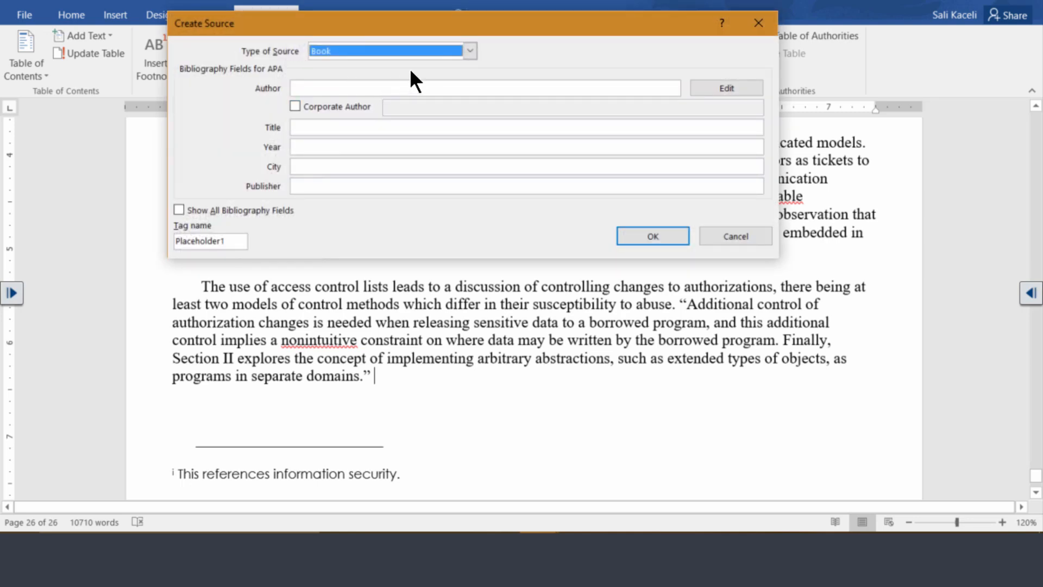
click(442, 51)
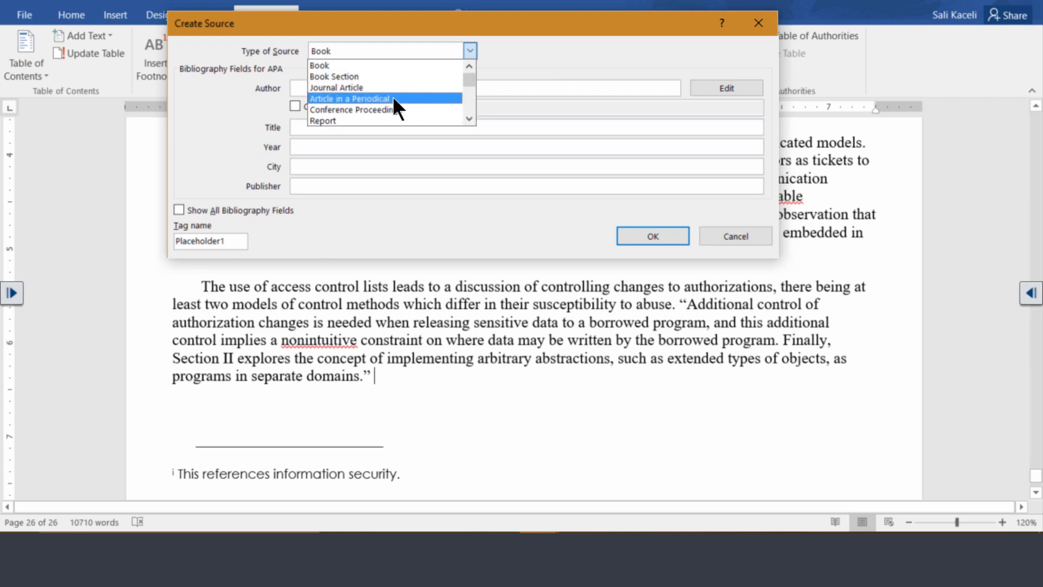
click(468, 118)
click(468, 117)
click(468, 118)
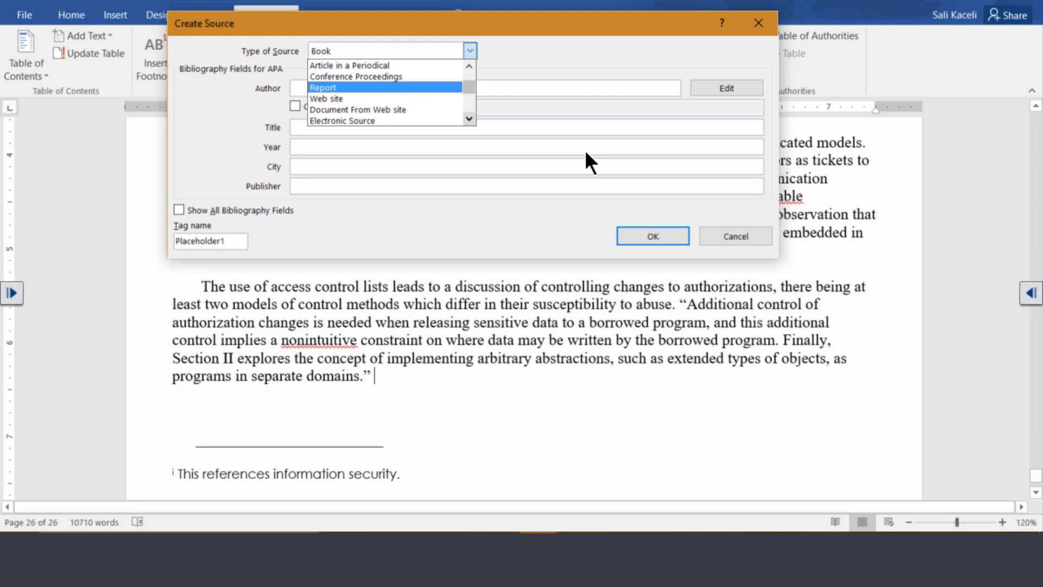
scroll(585, 149, down, 3)
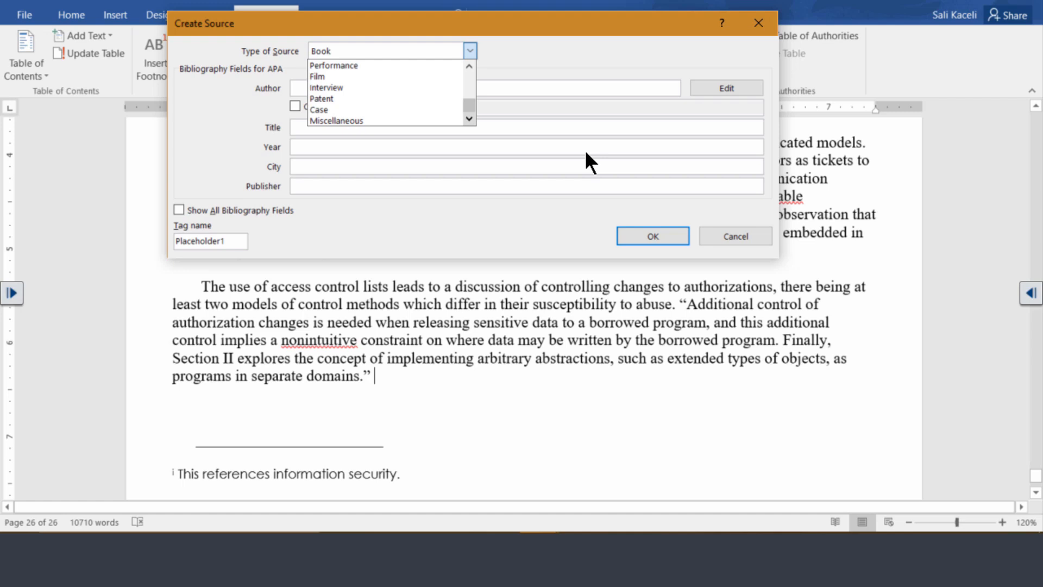
scroll(586, 89, up, 6)
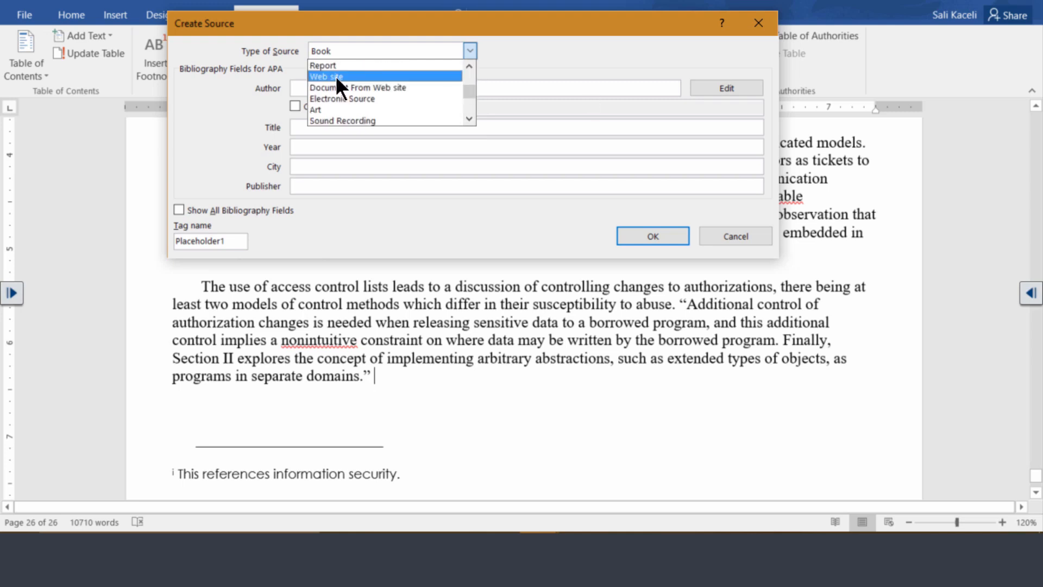
click(335, 76)
click(469, 51)
click(400, 108)
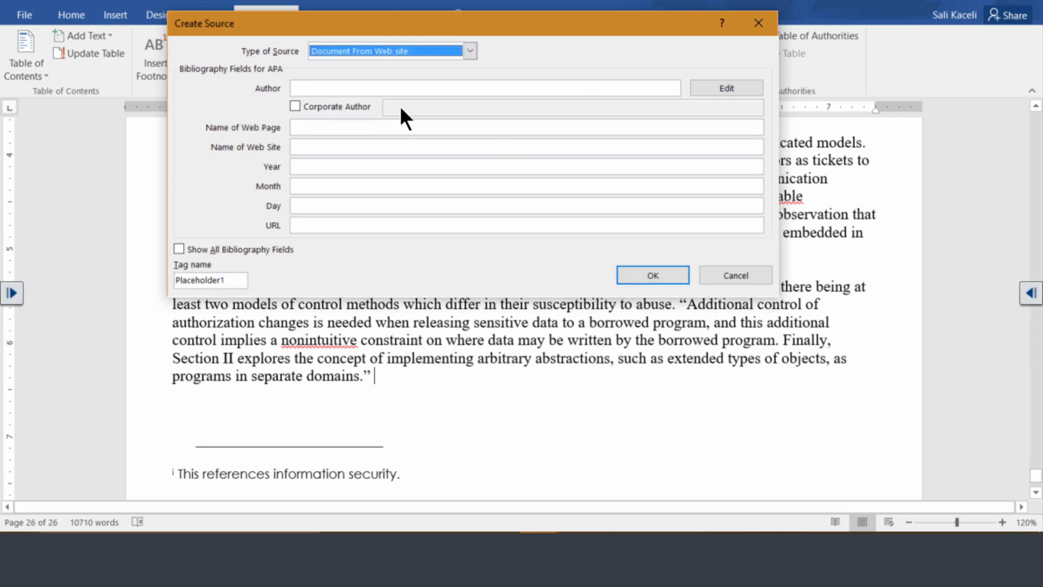
- Switch to the browser and copy the author's name from the CNN article "Can laws keep up with tech world?"
click(330, 88)
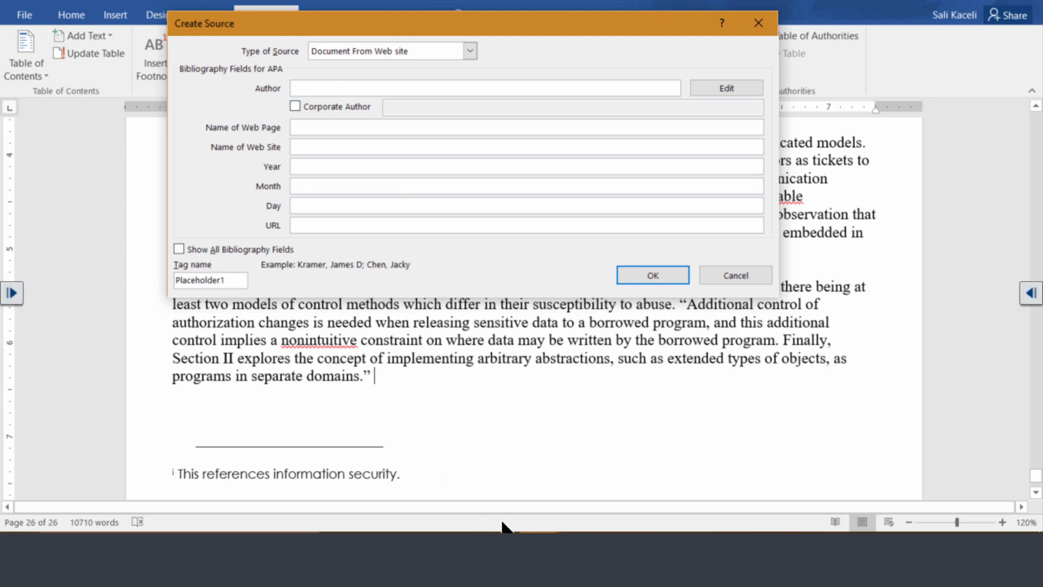
click(419, 551)
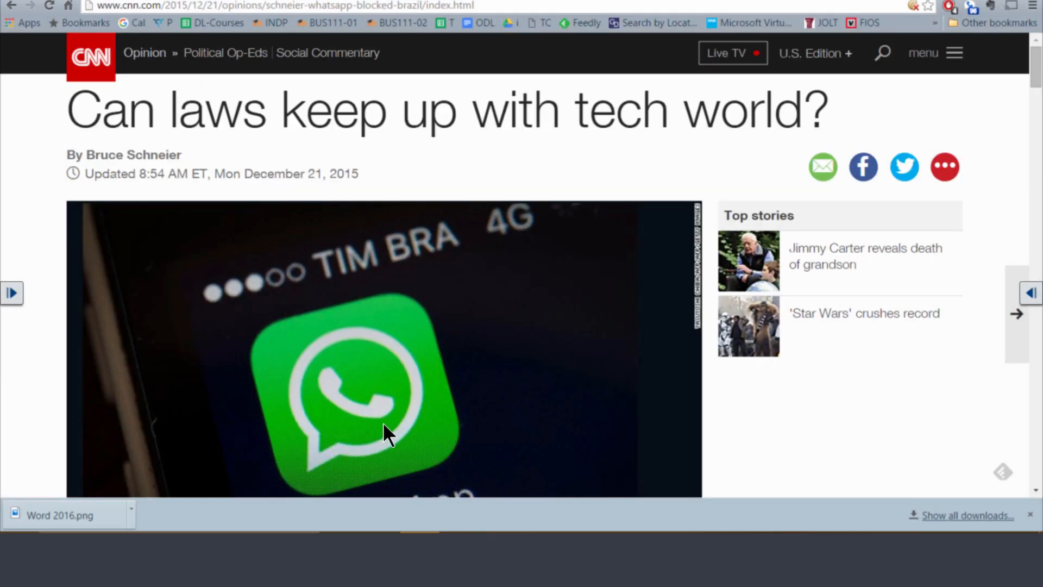
scroll(449, 163, down, 3)
scroll(418, 165, up, 3)
scroll(528, 153, down, 5)
scroll(491, 215, up, 5)
drag(183, 155, 86, 155)
key(ctrl+c)
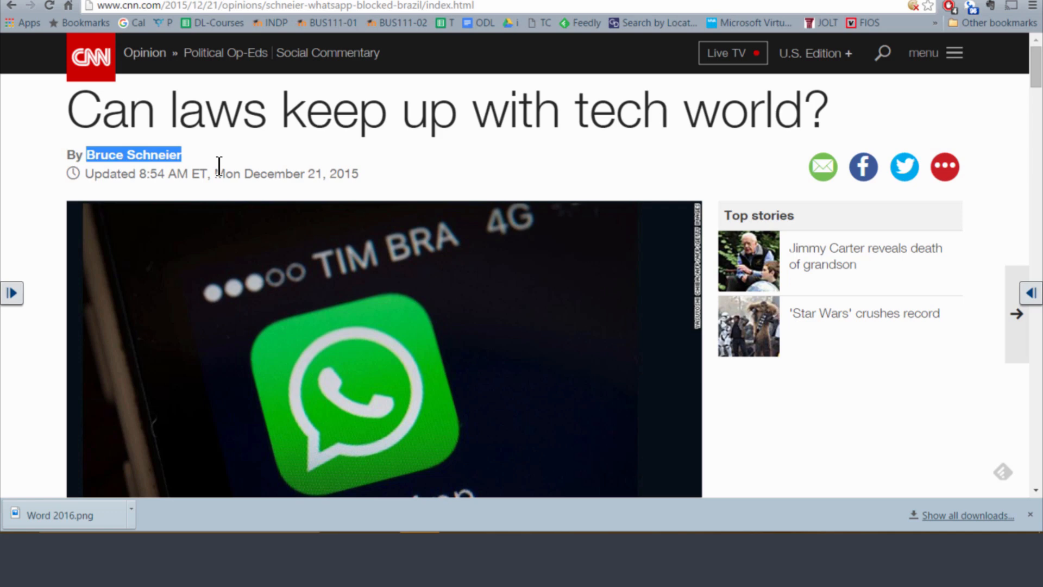
- Return to the sample document in Word and paste the copied name as the source's author
click(538, 549)
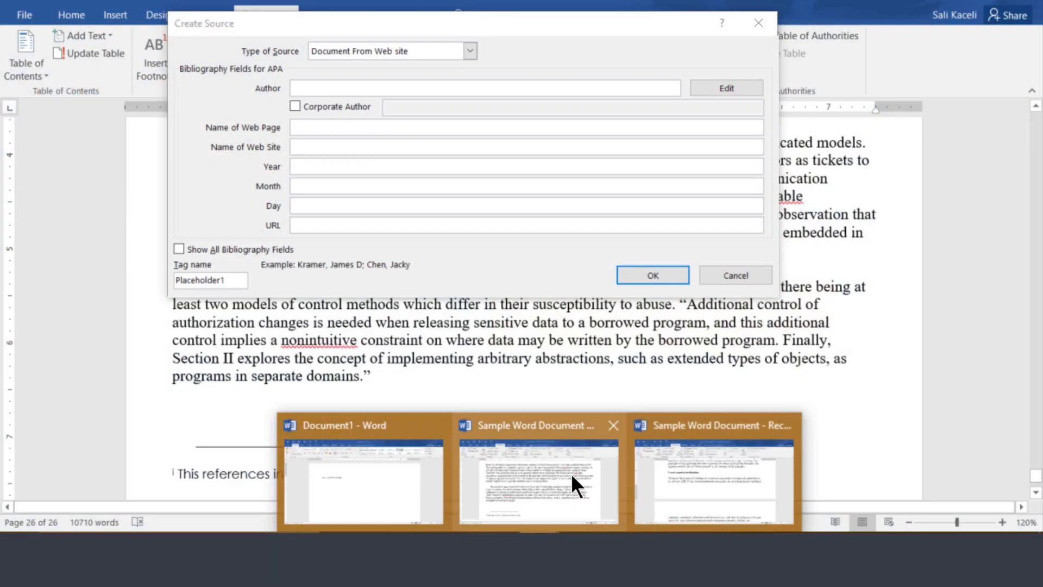
click(572, 474)
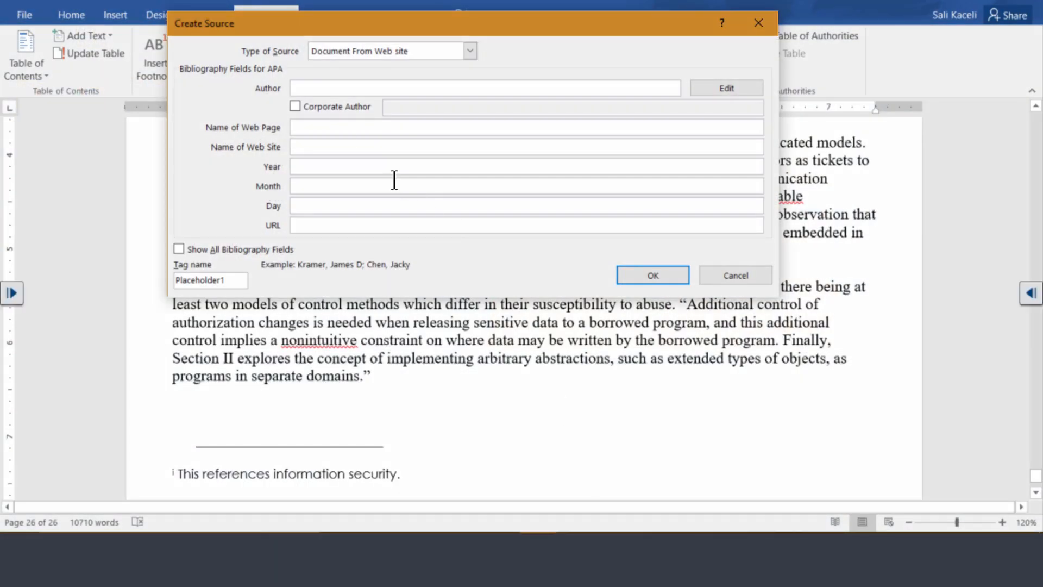
right_click(302, 88)
click(281, 134)
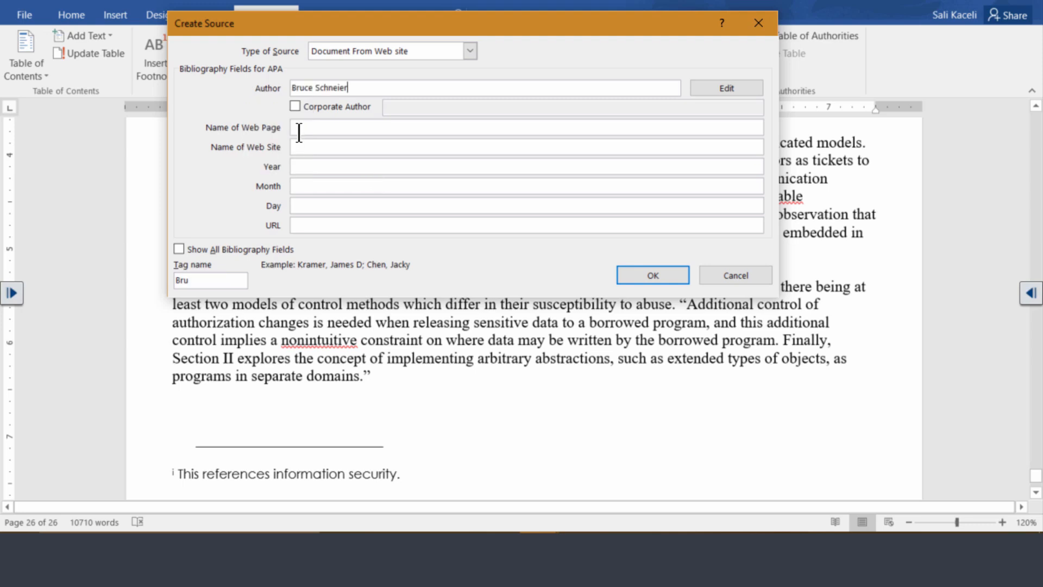
- Copy the headline "Can laws keep up with tech world?" from the CNN article in the browser and paste it as the source's web page name in Word
click(327, 131)
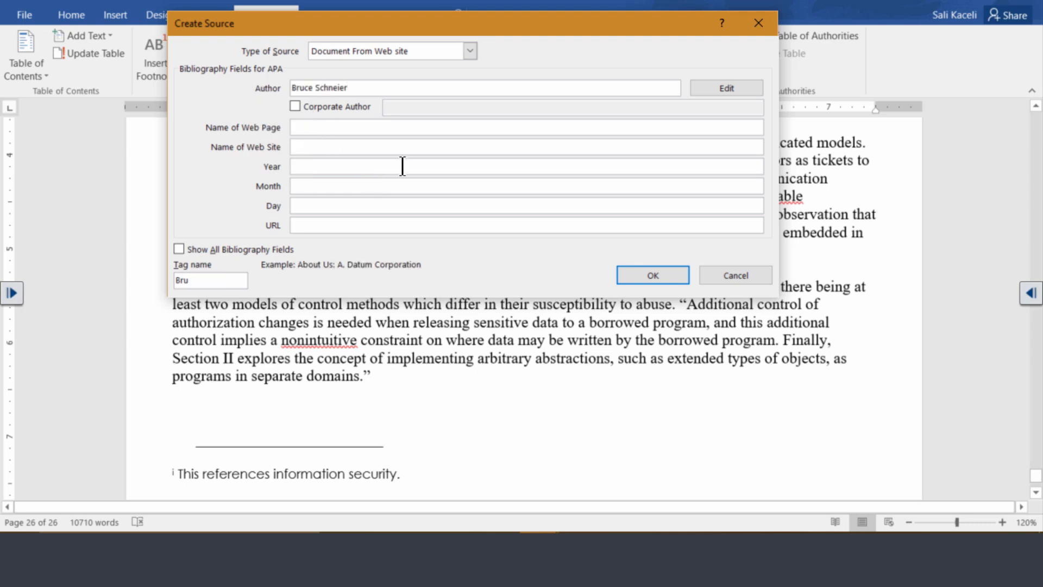
key(alt+Tab)
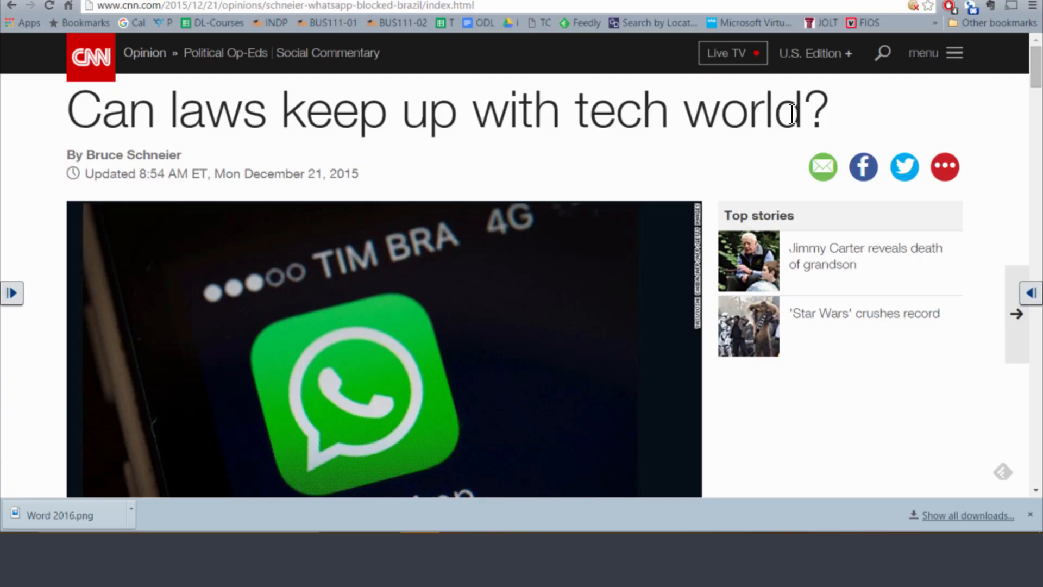
drag(830, 111, 312, 162)
key(ctrl+c)
key(alt+Tab)
key(ctrl+v)
- Enter Cnn.com as the source's web site name and 2015, December, 21 as its year, month and day
click(321, 147)
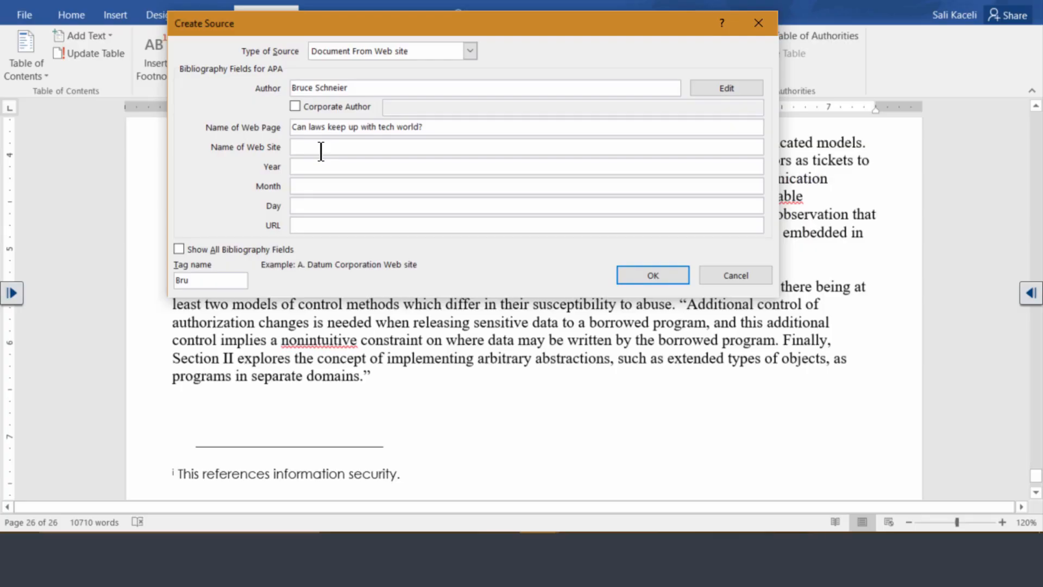
text(Cnn.com)
click(314, 167)
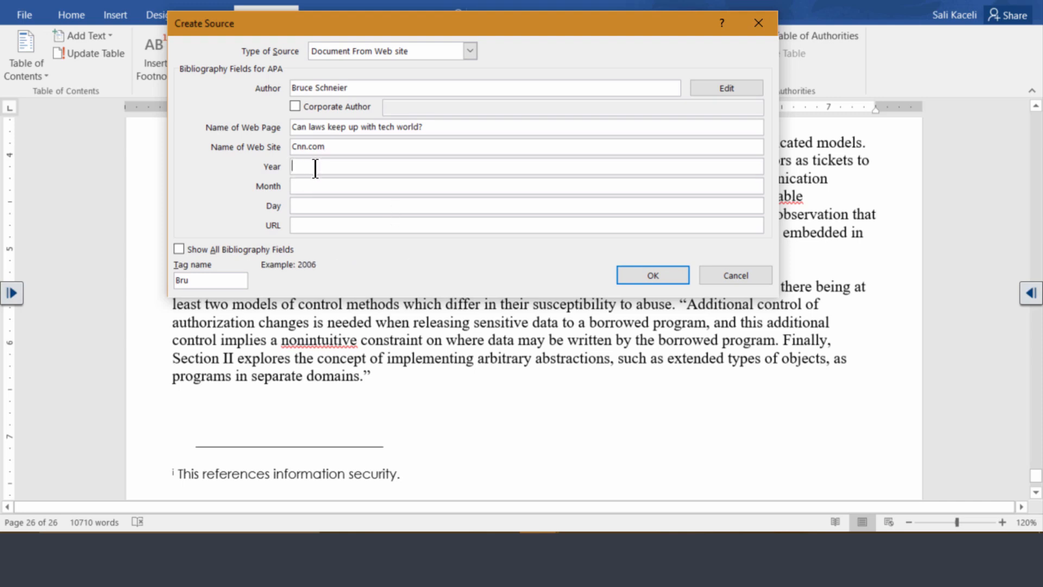
text(2015)
key(alt+Tab)
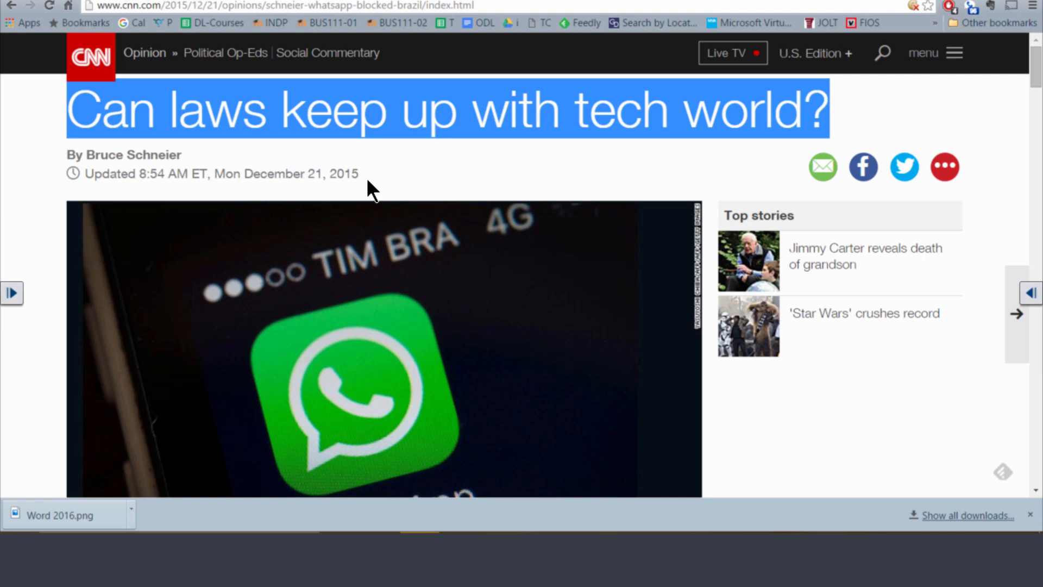
key(alt+Tab)
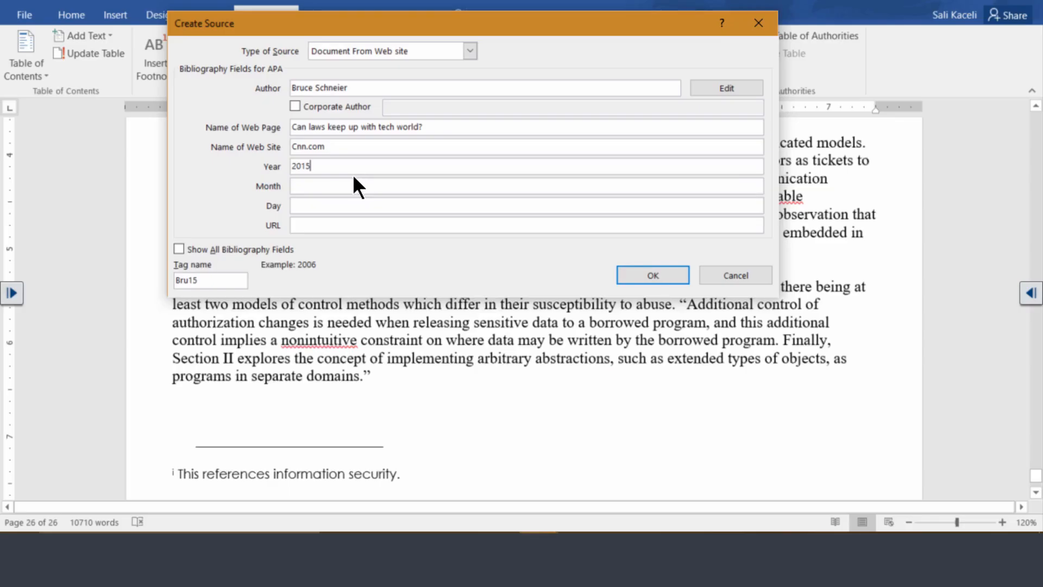
click(306, 187)
text(December)
click(324, 210)
text(21)
key(Tab)
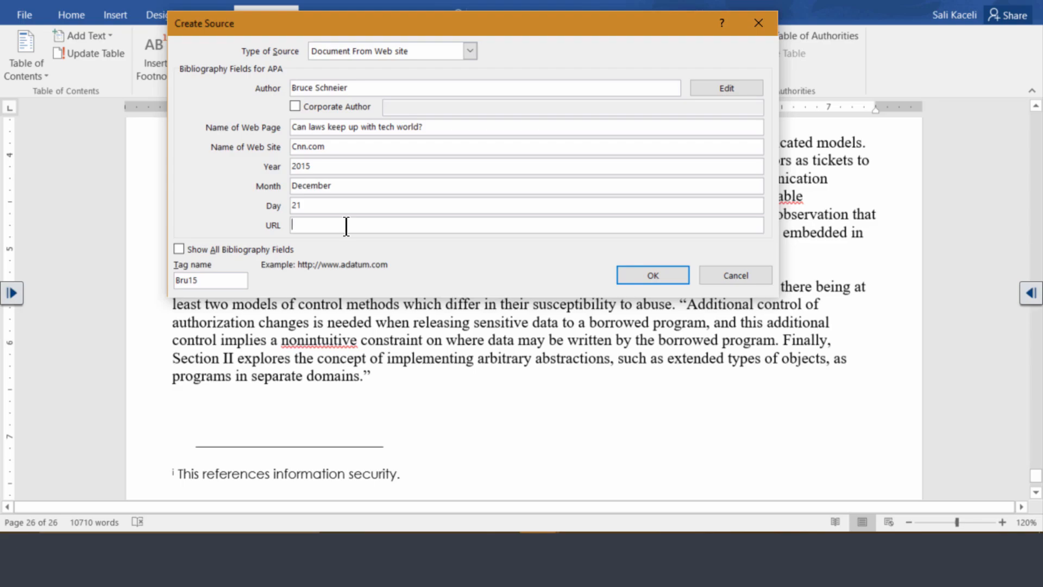
- Copy the CNN article's address from the browser into the source's URL in Word and finish creating the source
key(alt+Tab)
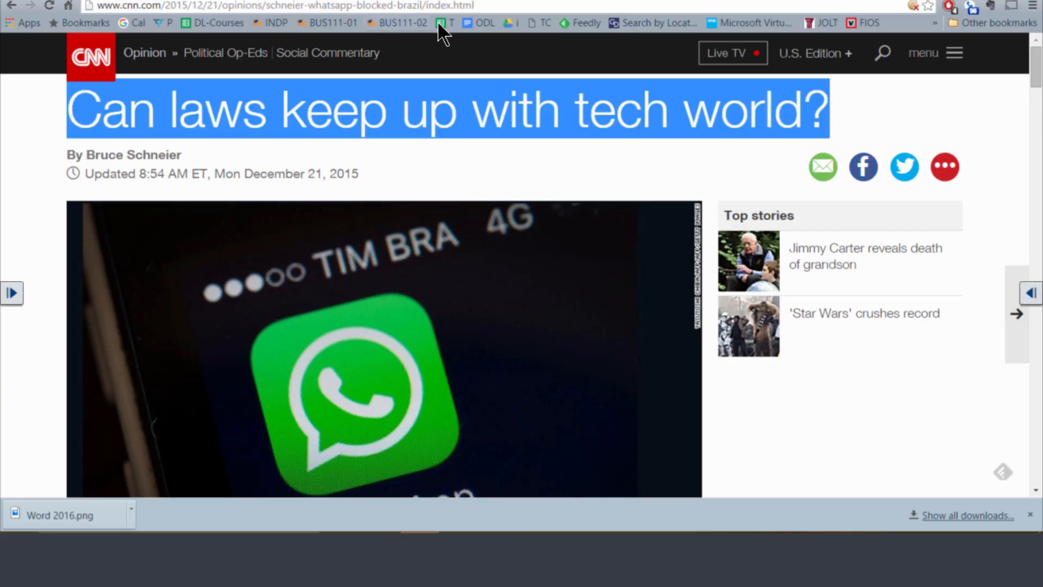
click(493, 7)
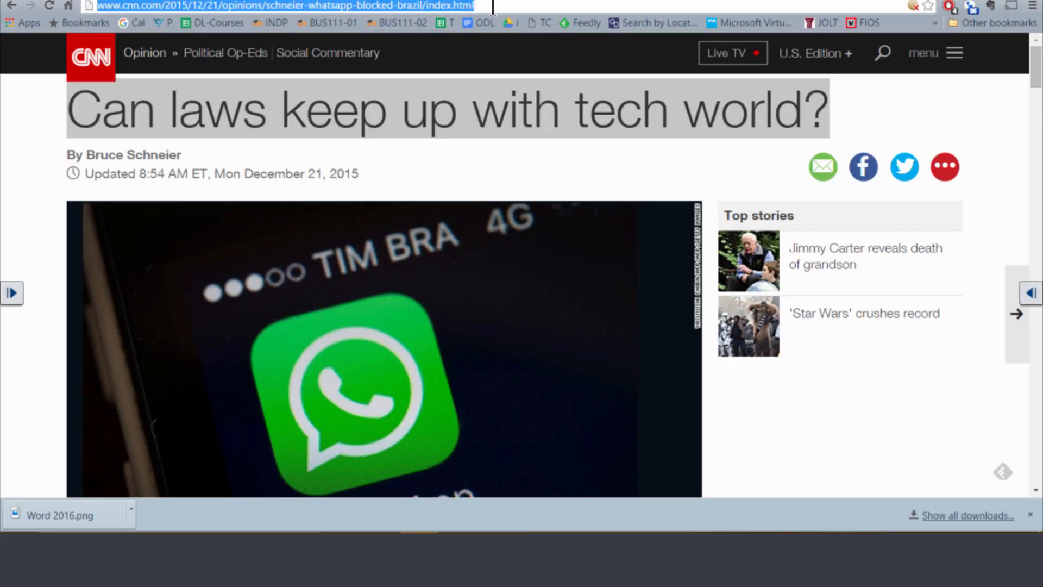
key(alt+Tab)
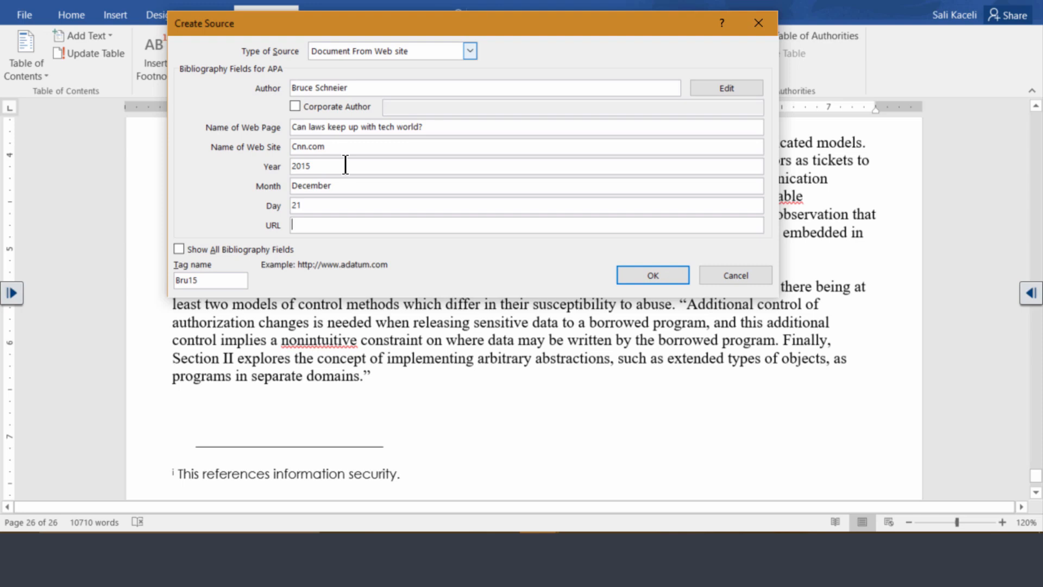
click(324, 223)
key(ctrl+v)
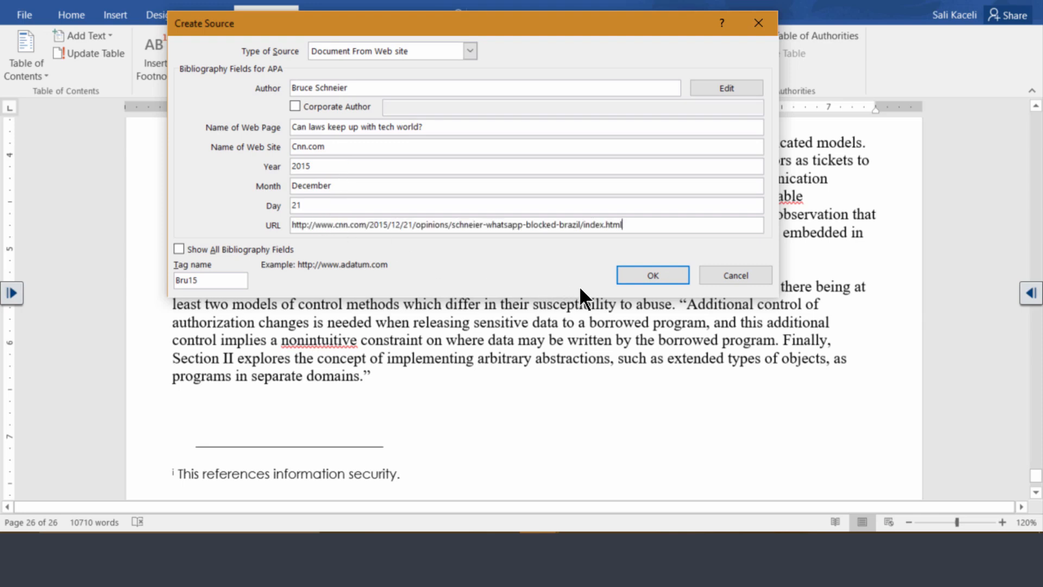
click(650, 276)
- Enclose the paragraph running from "Similarly, one can envision a data base" to "upon its use simultaneously." in quotation marks
scroll(429, 340, down, 4)
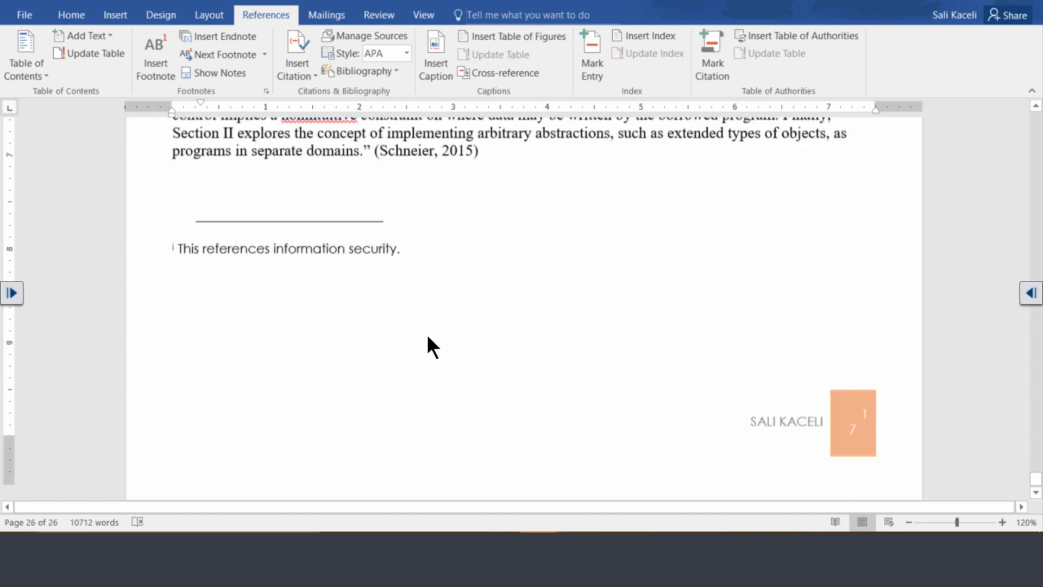
scroll(425, 338, down, 1)
scroll(432, 326, up, 7)
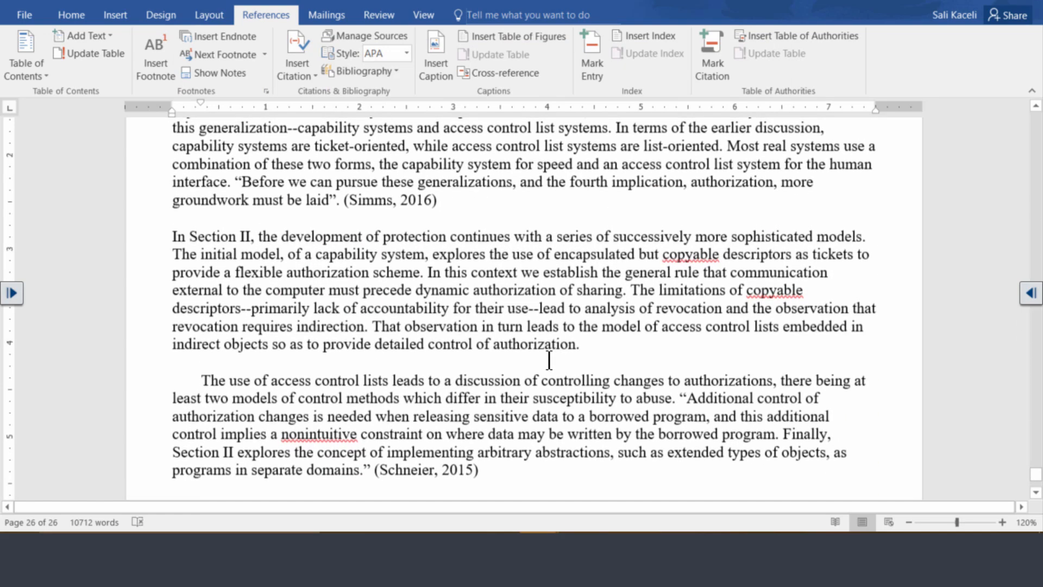
scroll(548, 360, up, 15)
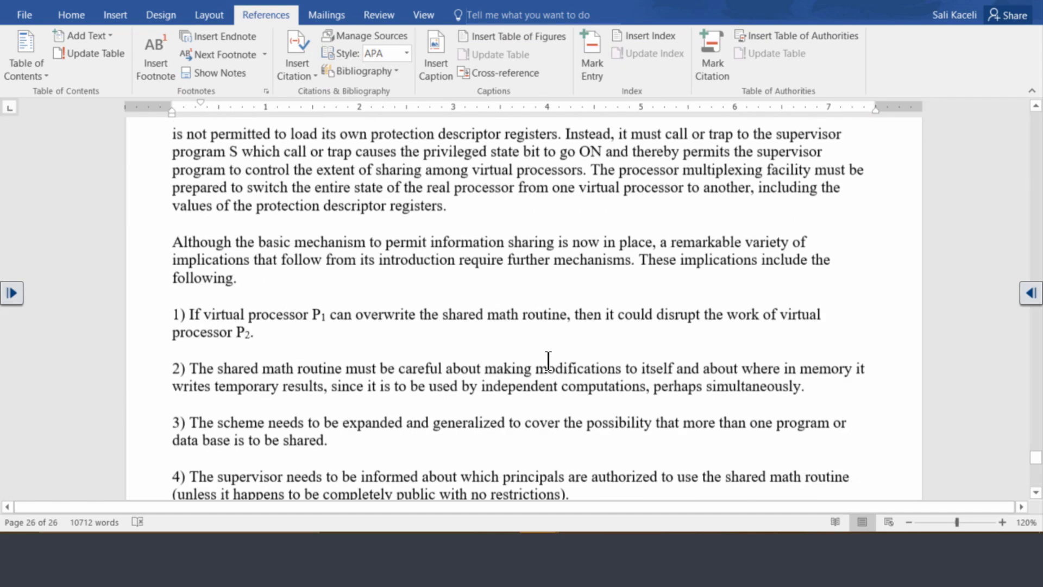
scroll(549, 360, up, 15)
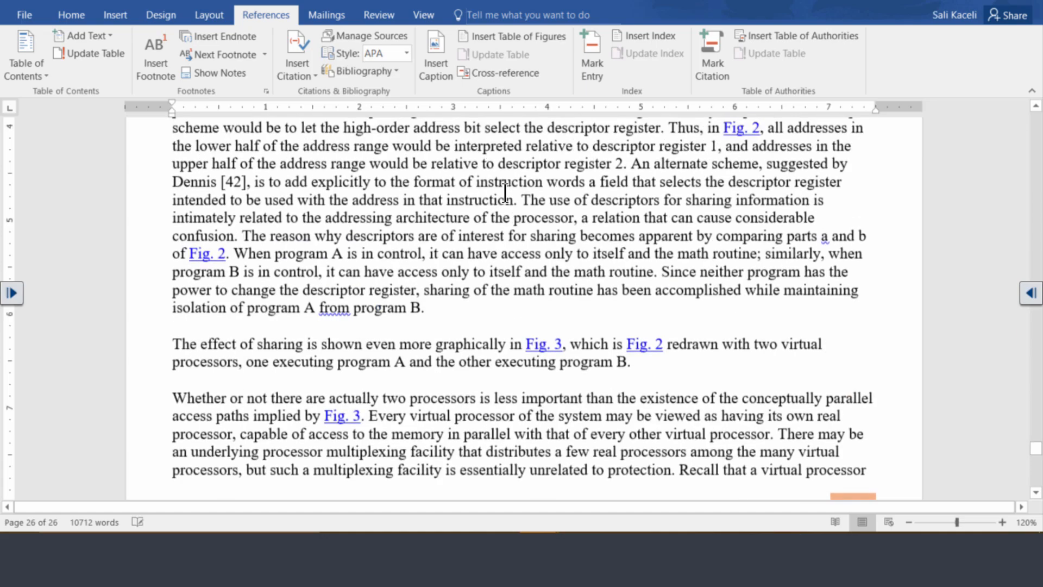
scroll(505, 192, up, 20)
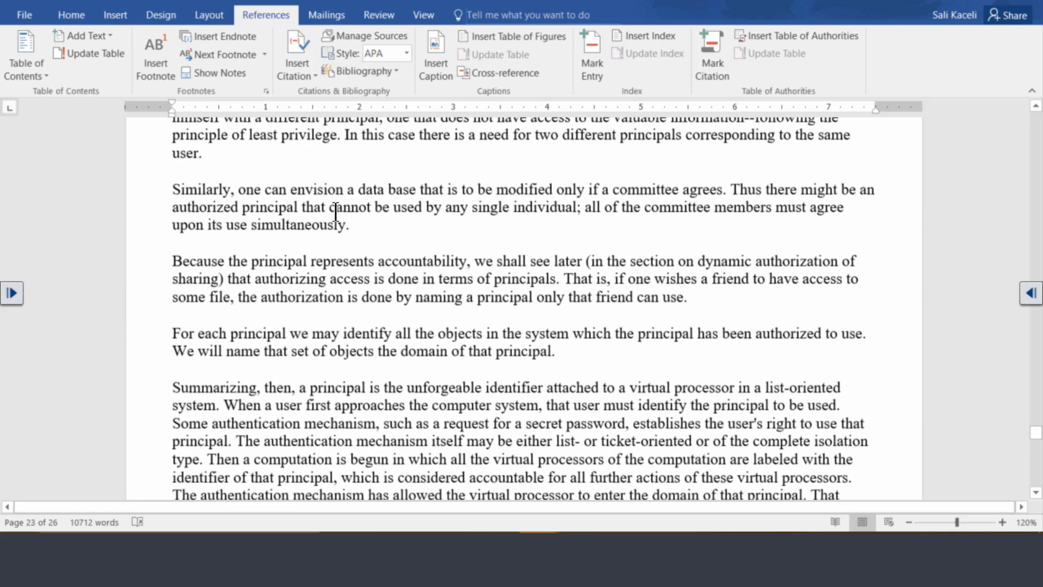
click(170, 189)
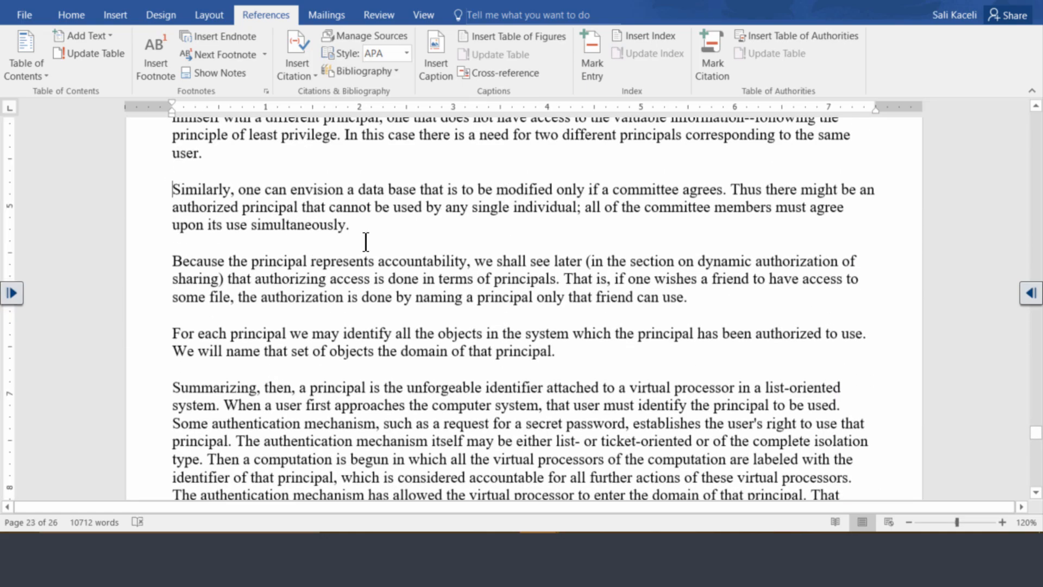
text(")
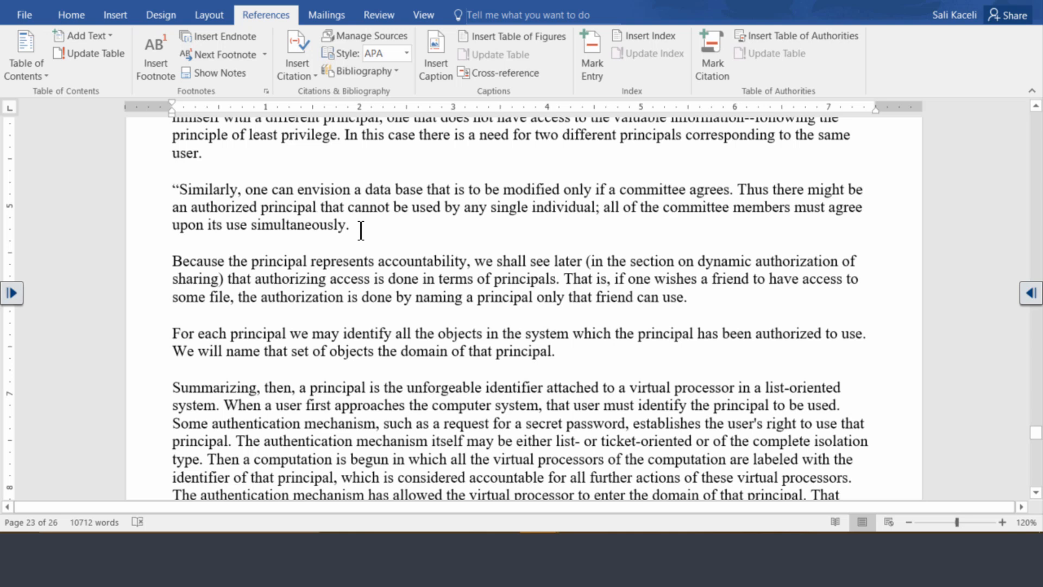
click(360, 230)
text(")
triple_click(356, 227)
click(360, 227)
- Review the available and cited sources in the Source Manager's master and current lists
click(314, 81)
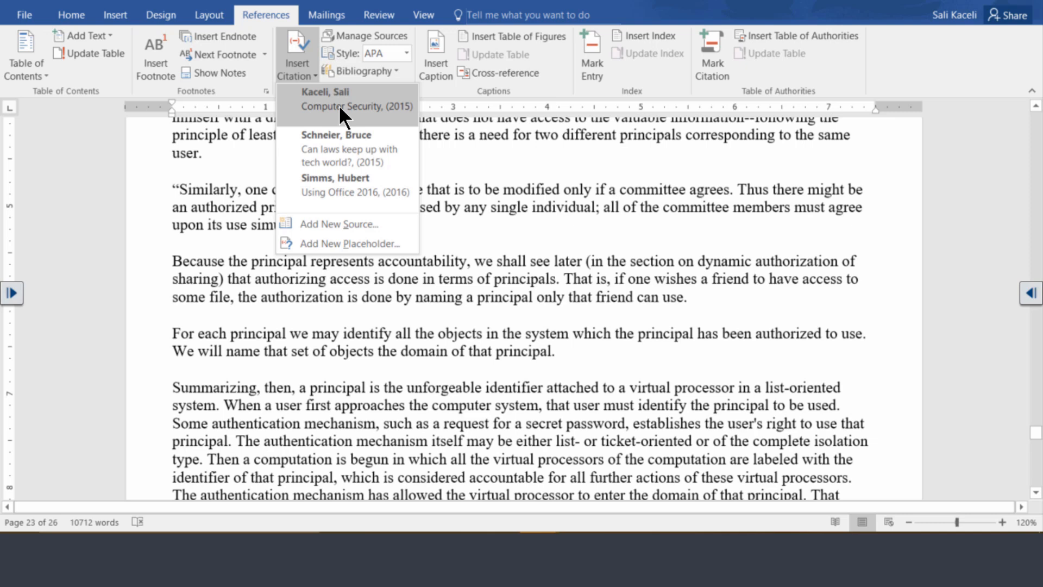
click(359, 35)
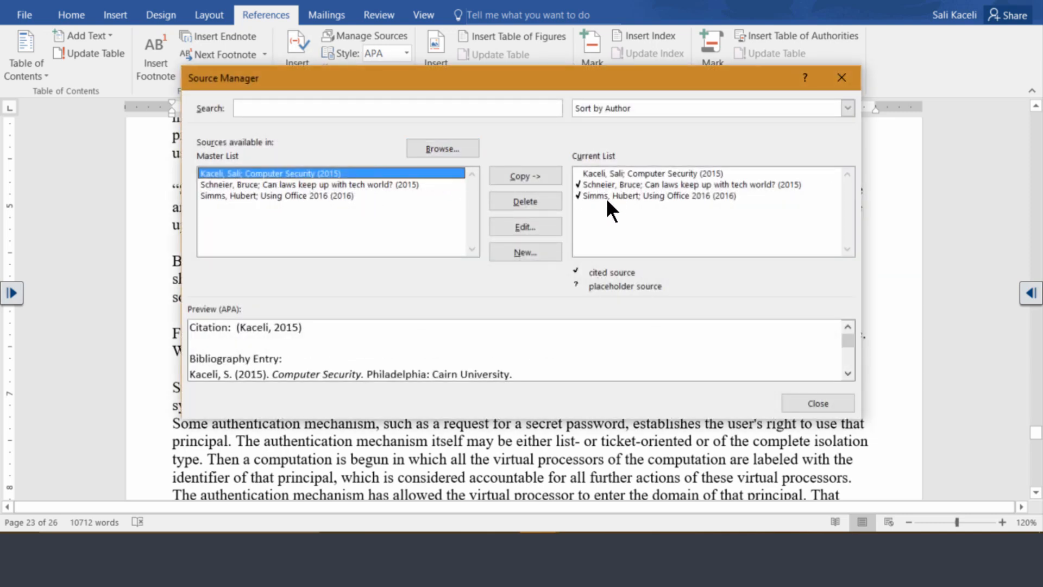
click(590, 174)
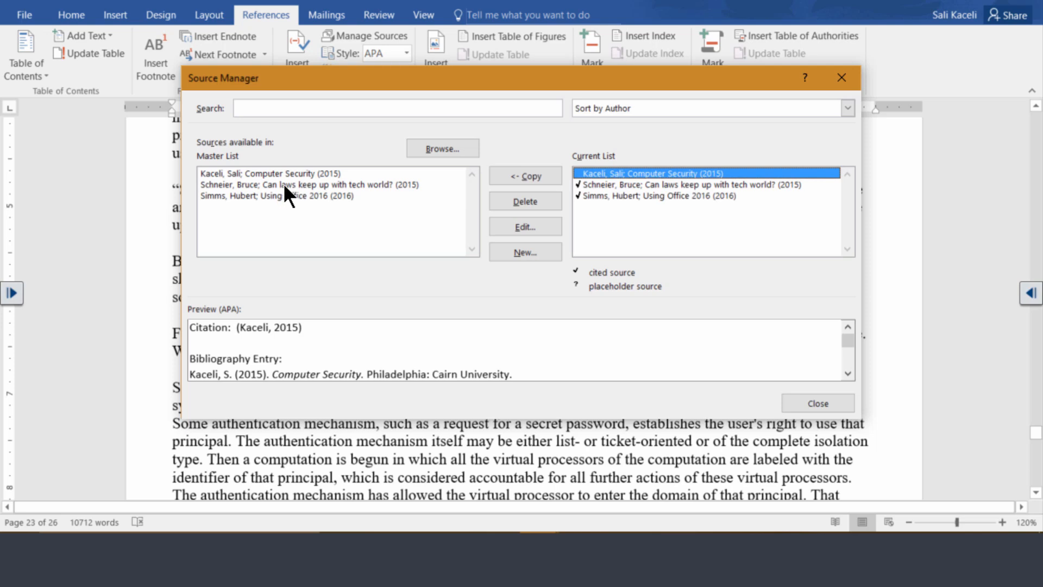
click(233, 175)
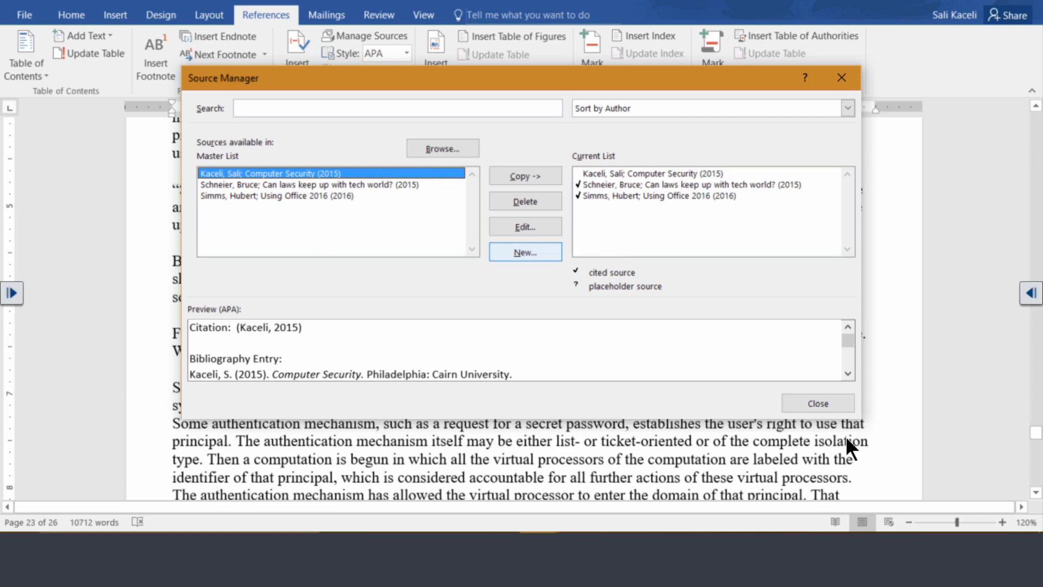
click(798, 404)
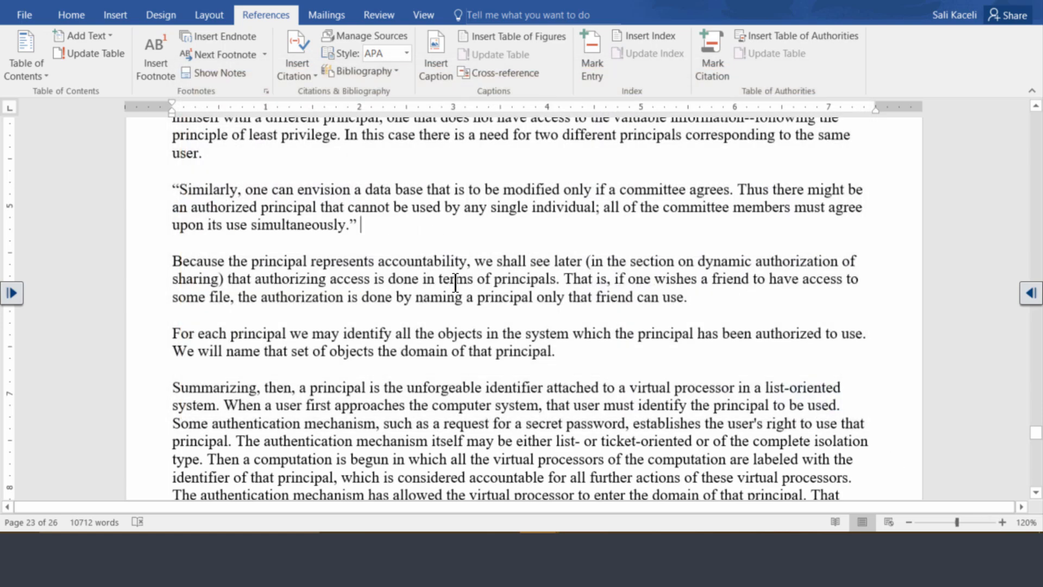
- Insert a citation of the existing Computer Security (2015) source after the paragraph's closing quotation mark
click(313, 76)
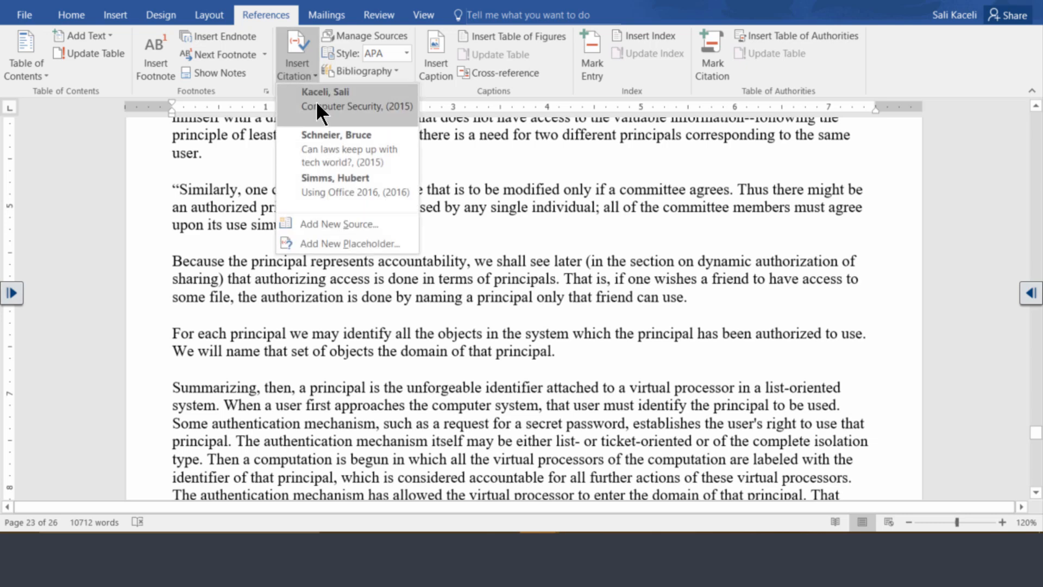
click(315, 103)
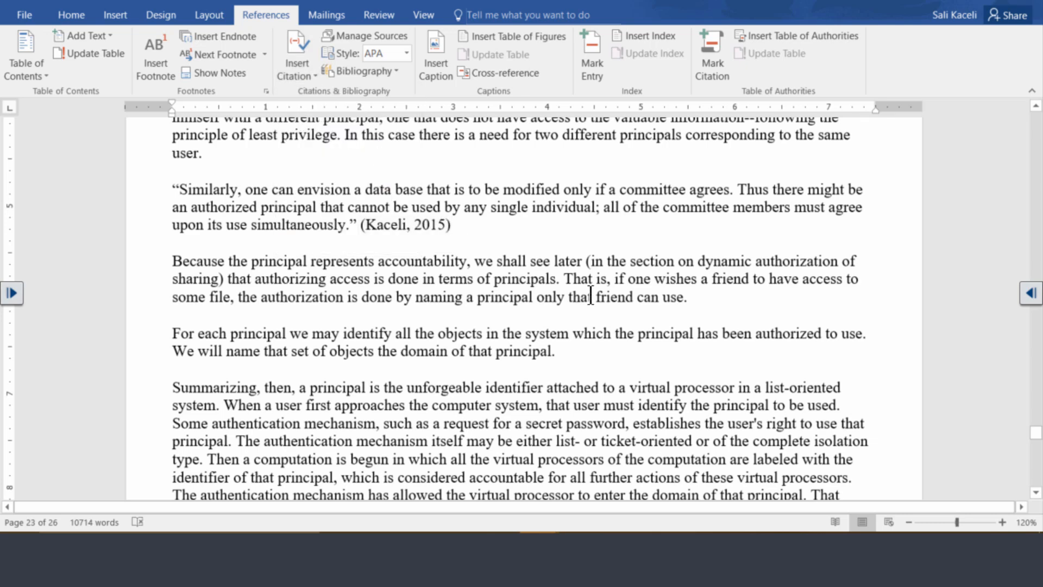
- Insert a page break at the very end of the document, after the last citation
scroll(536, 267, down, 7)
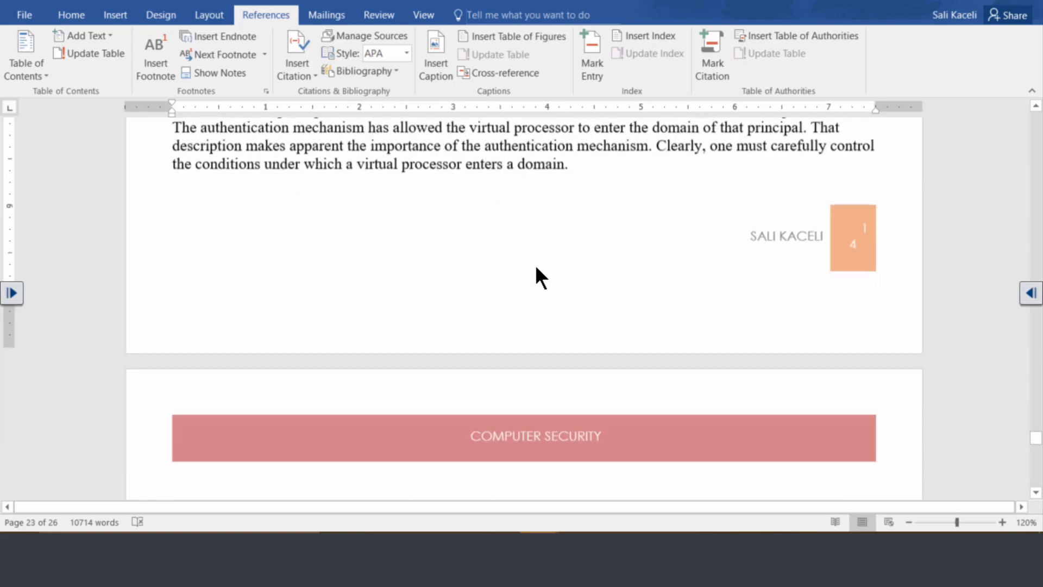
scroll(536, 266, up, 15)
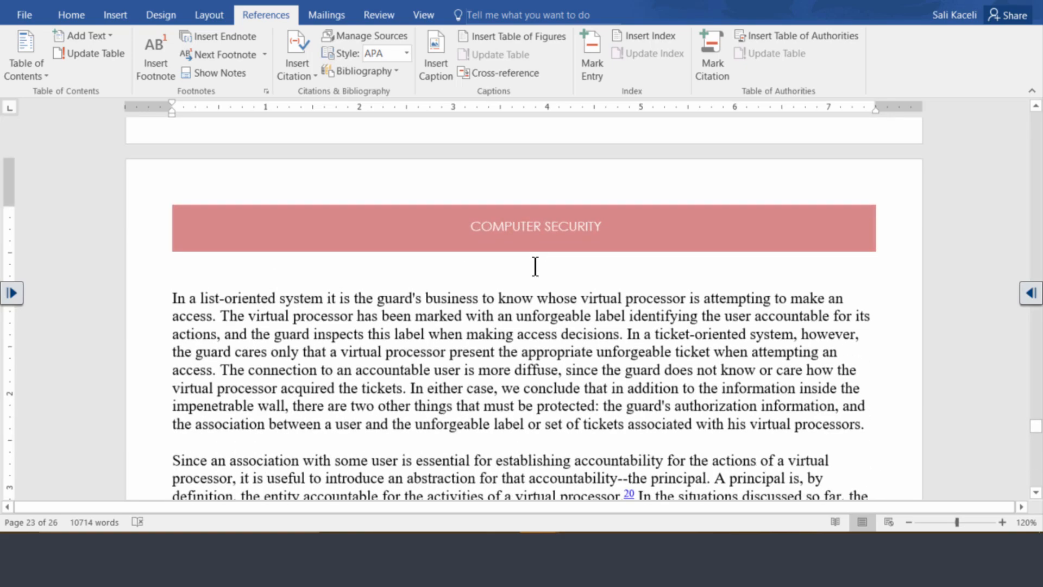
scroll(535, 267, down, 20)
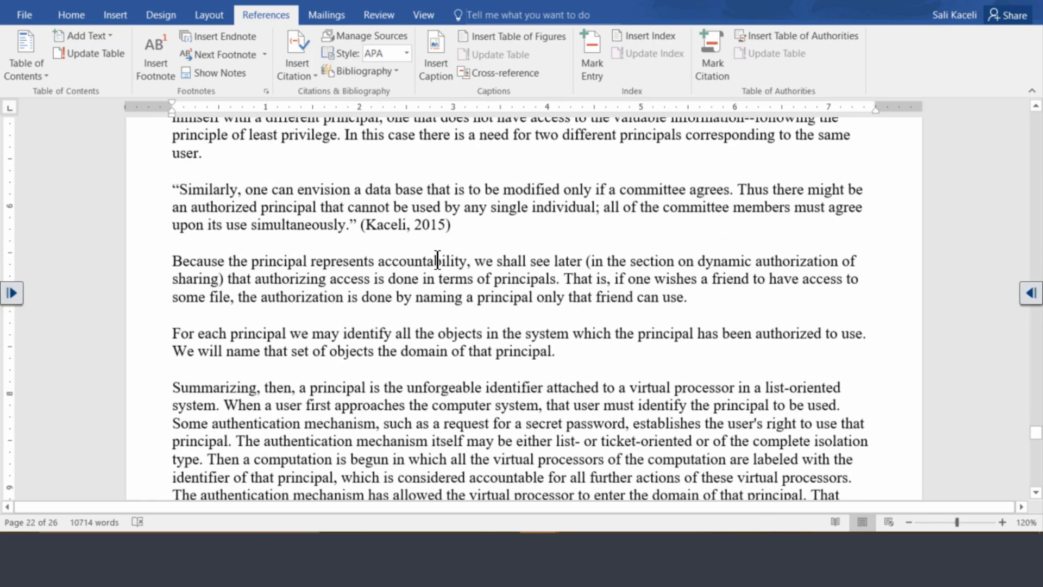
scroll(410, 251, up, 15)
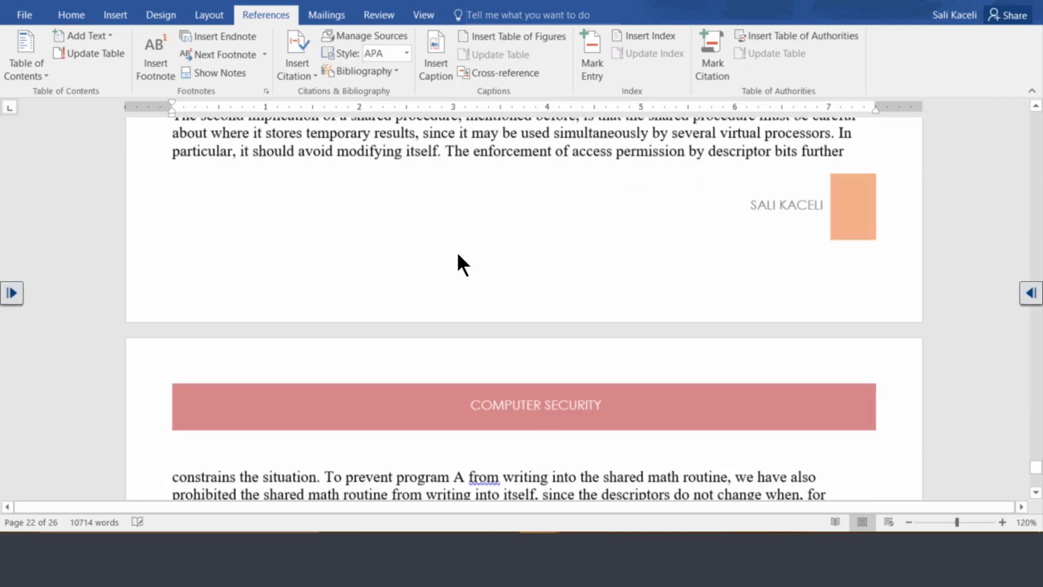
scroll(455, 262, down, 4)
key(ctrl+End)
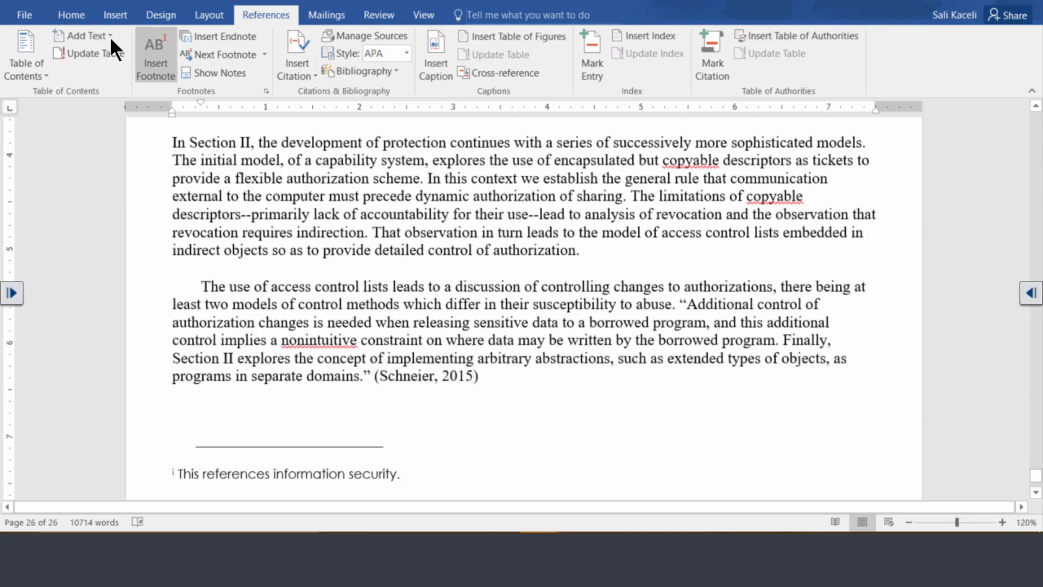
click(115, 15)
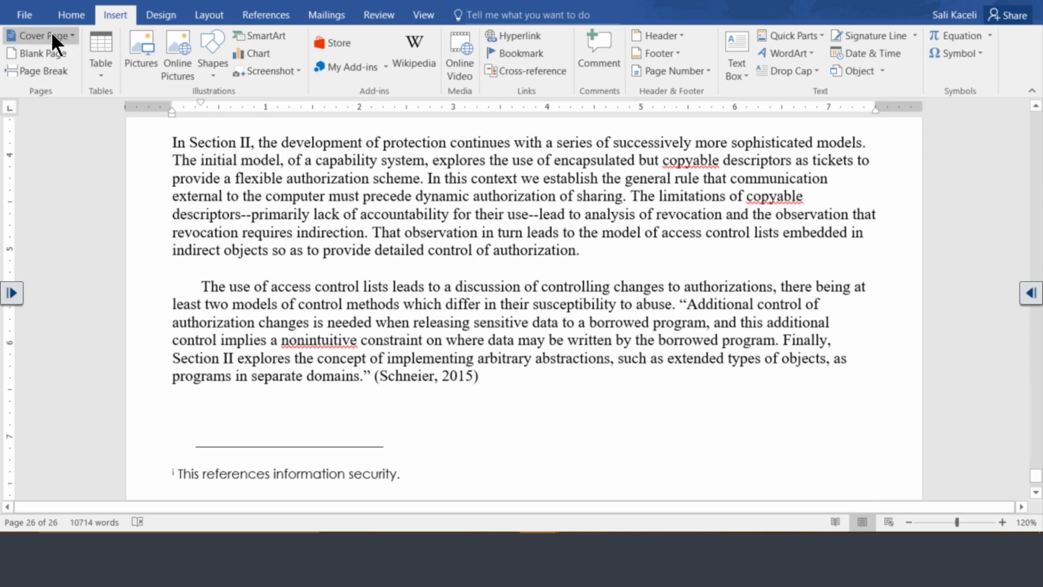
click(51, 67)
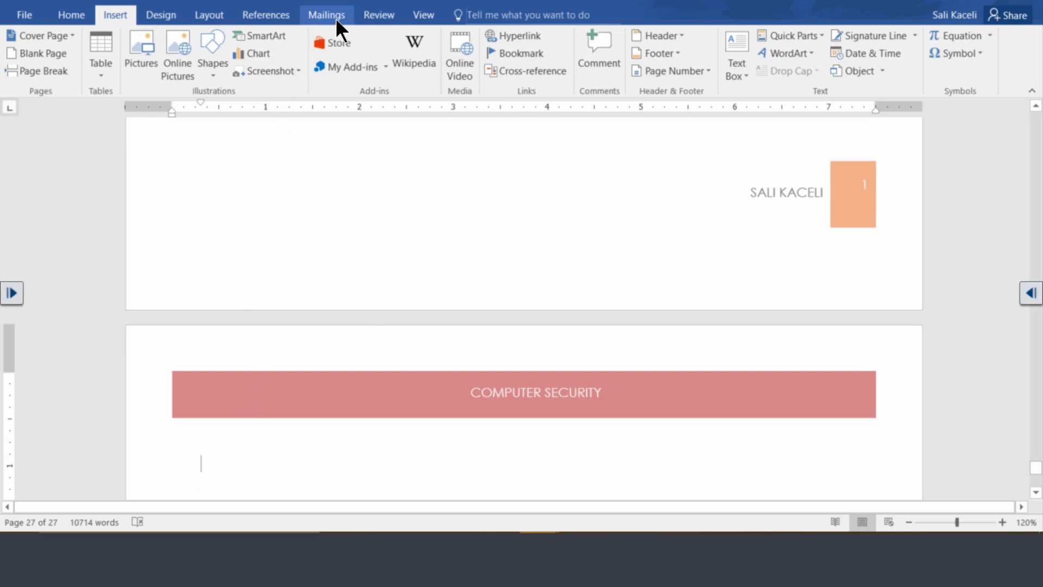
- Insert the built-in Bibliography on the new last page and place the cursor below it
click(268, 18)
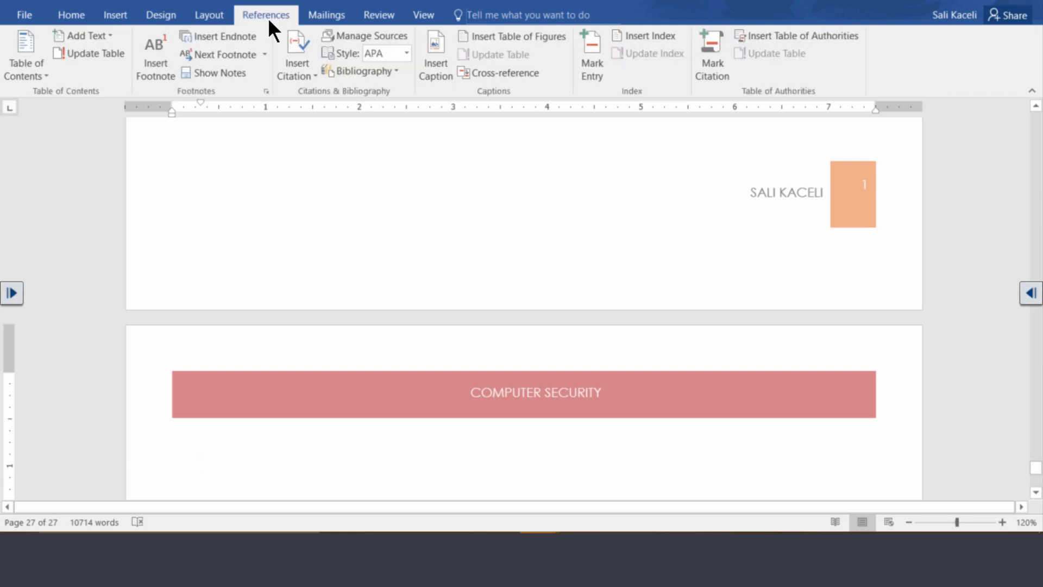
click(391, 70)
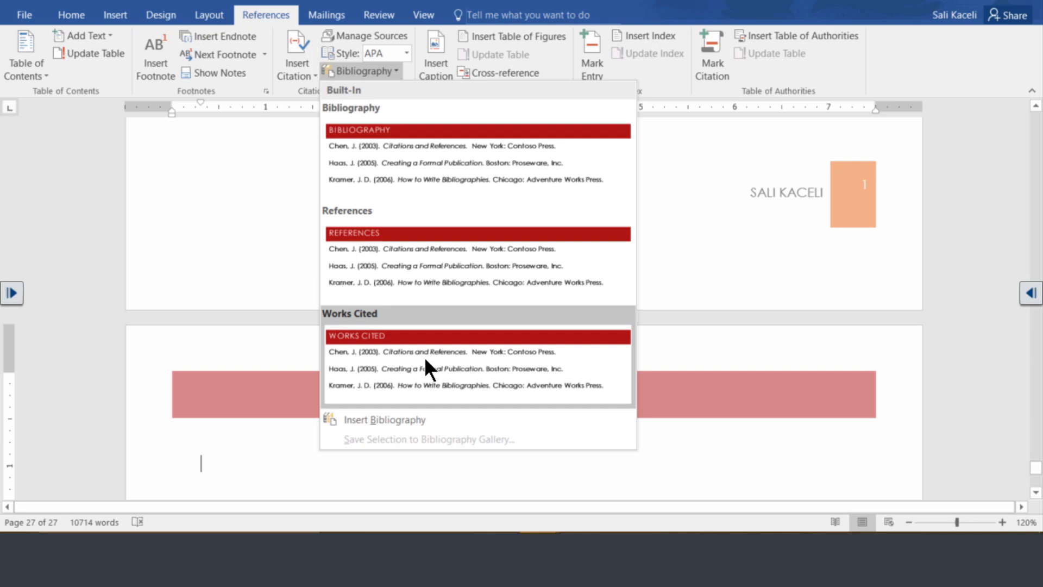
click(433, 159)
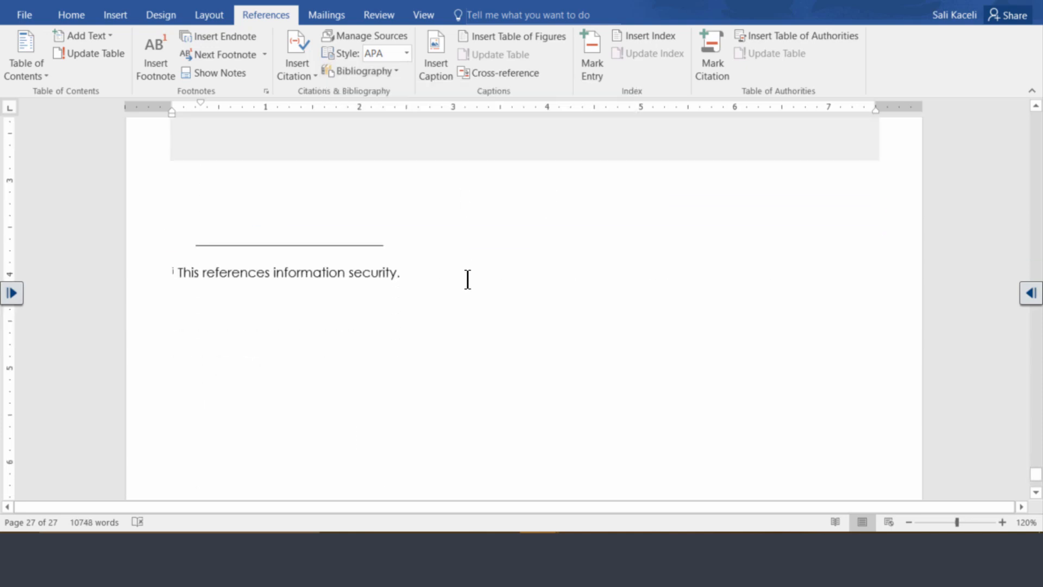
scroll(451, 292, up, 5)
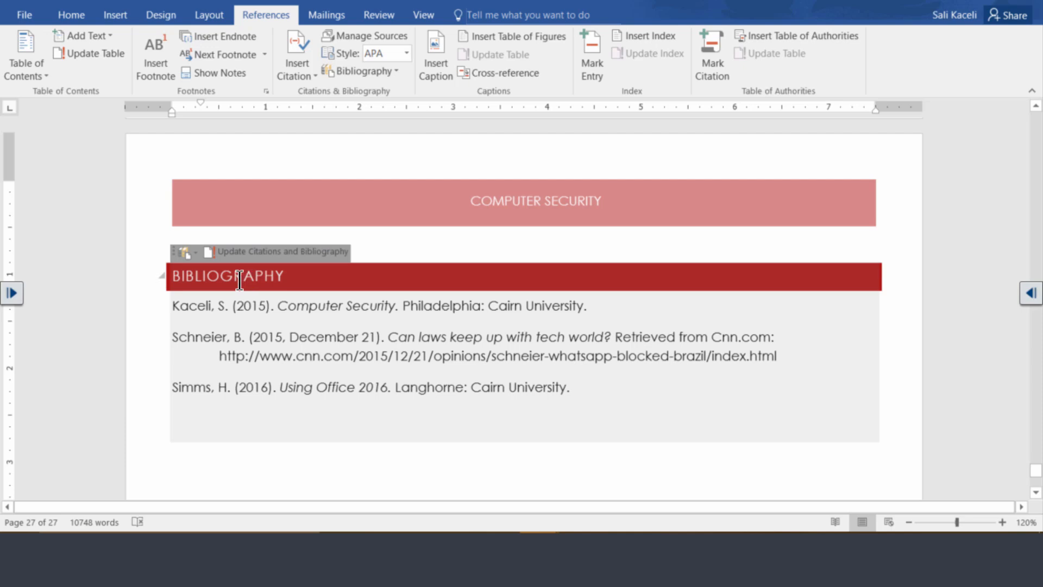
click(185, 305)
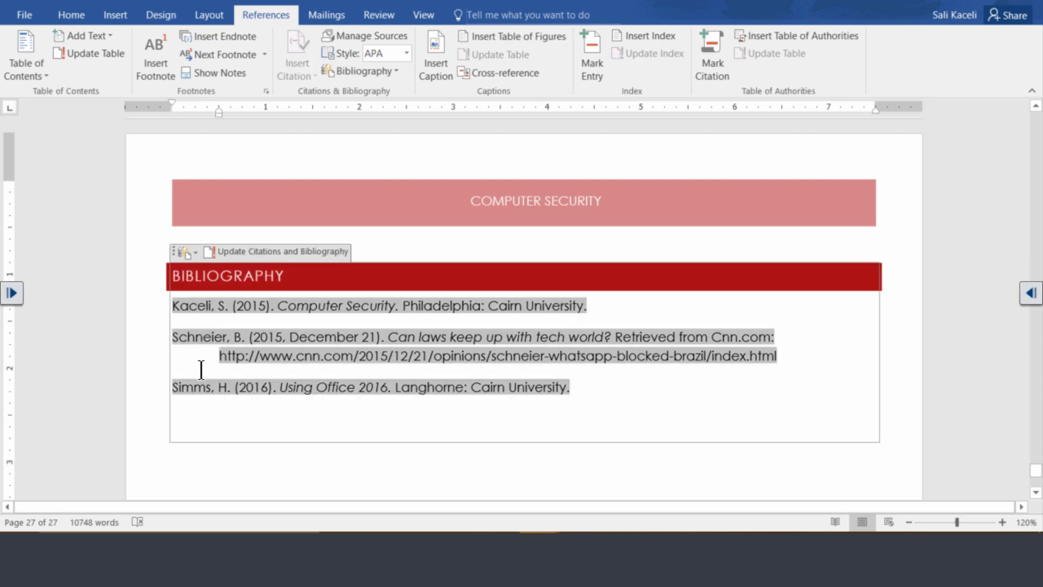
click(467, 337)
click(269, 459)
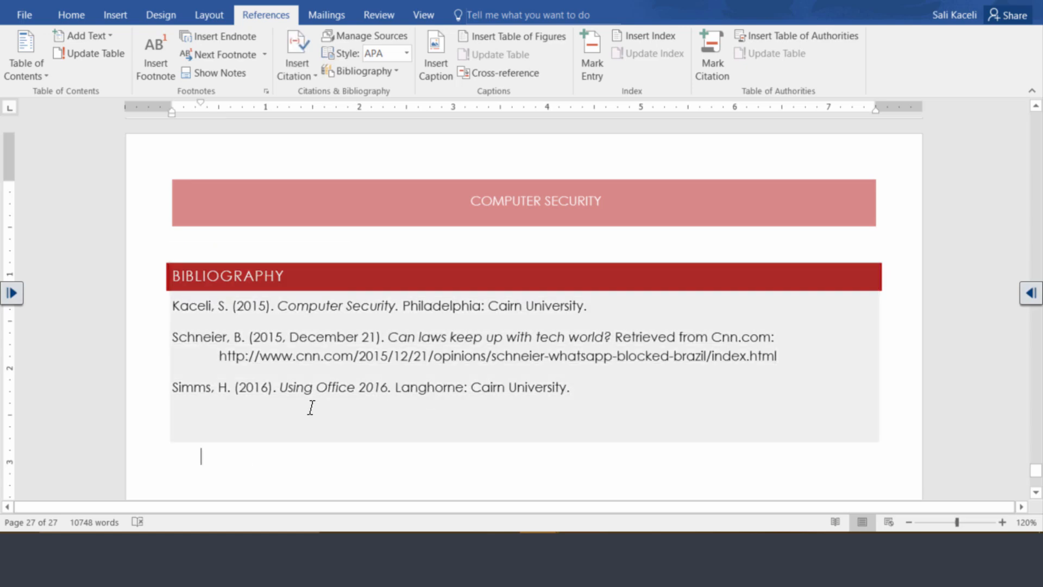